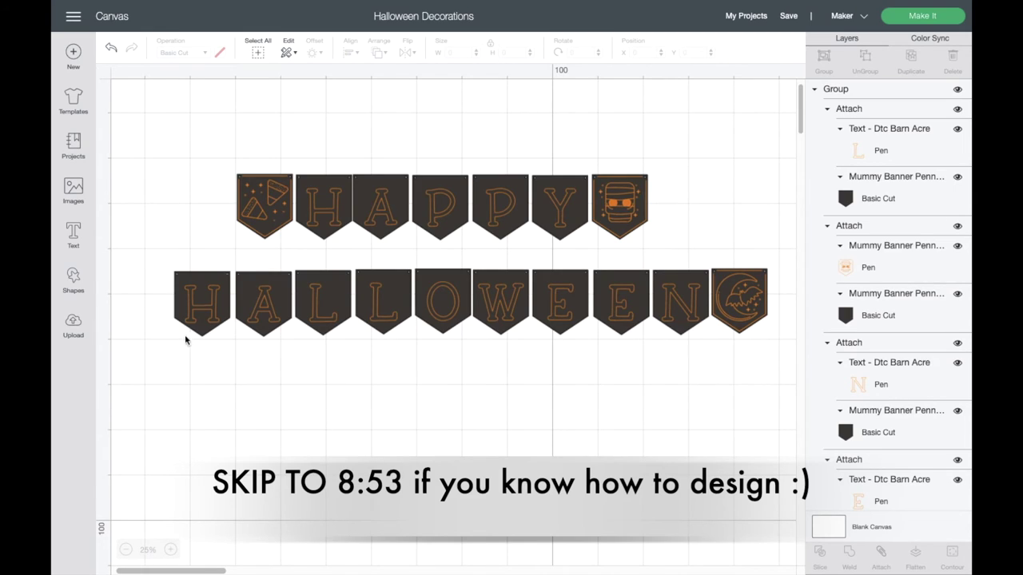
# Step: Search the Images library for 'halloween bunting'
pyautogui.click(73, 187)
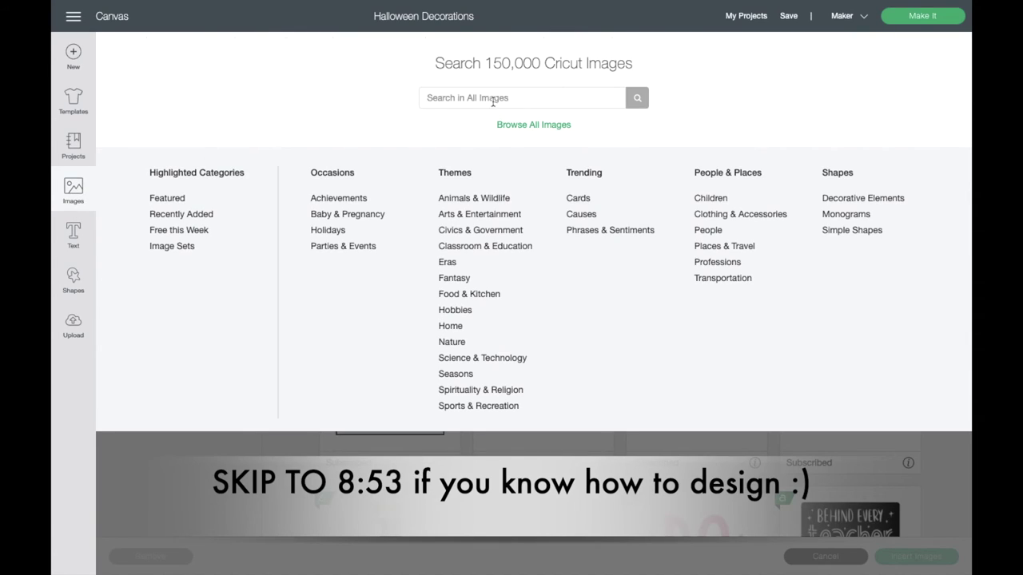
pyautogui.write('halloween bunti')
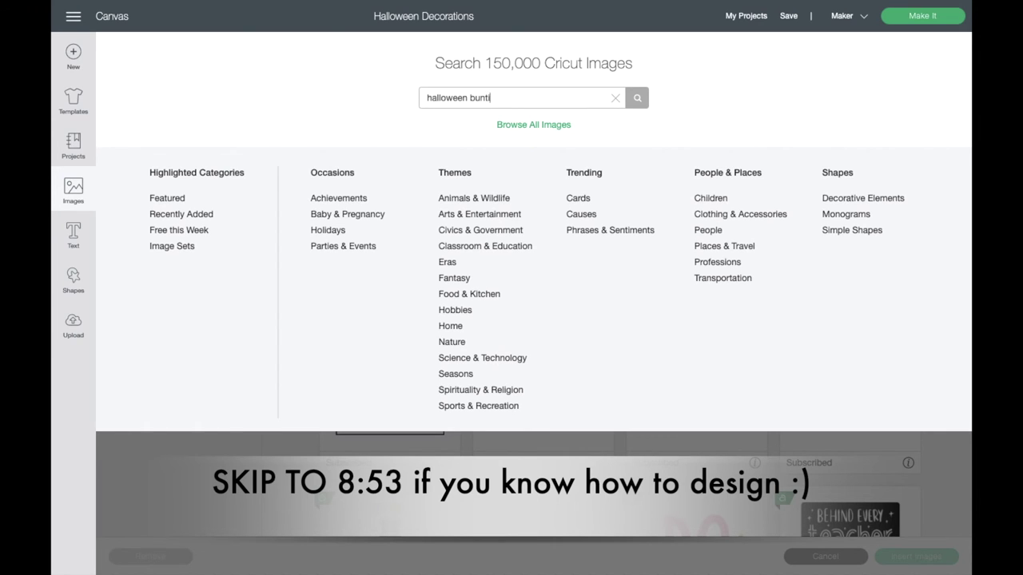
pyautogui.write('ng')
pyautogui.press('Return')
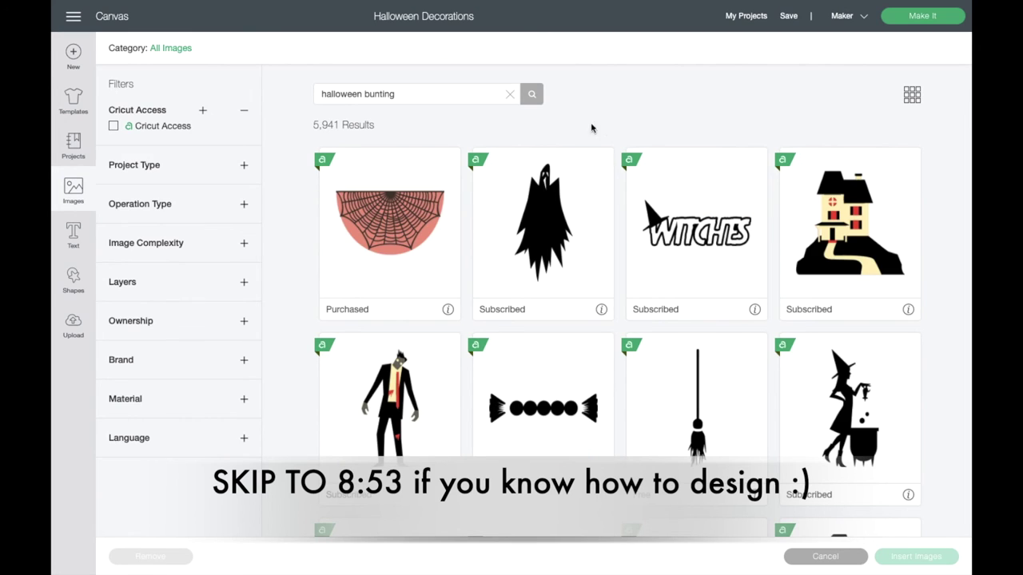
# Step: Pick the dark Jack-O'-lantern Banner Pennant, Draw image from the results and view its details
pyautogui.scroll(-5, 587, 294)
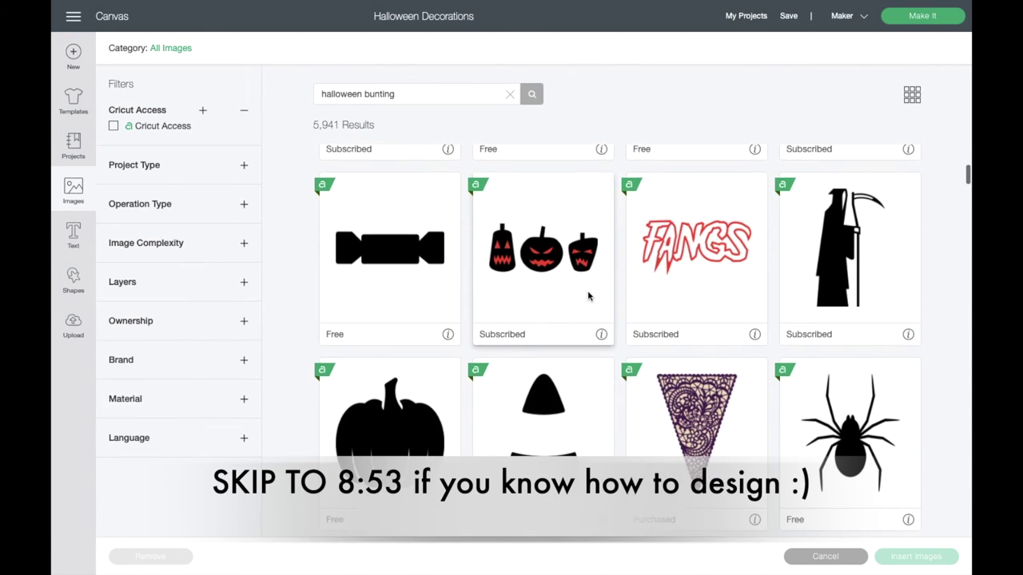
pyautogui.scroll(-10, 588, 297)
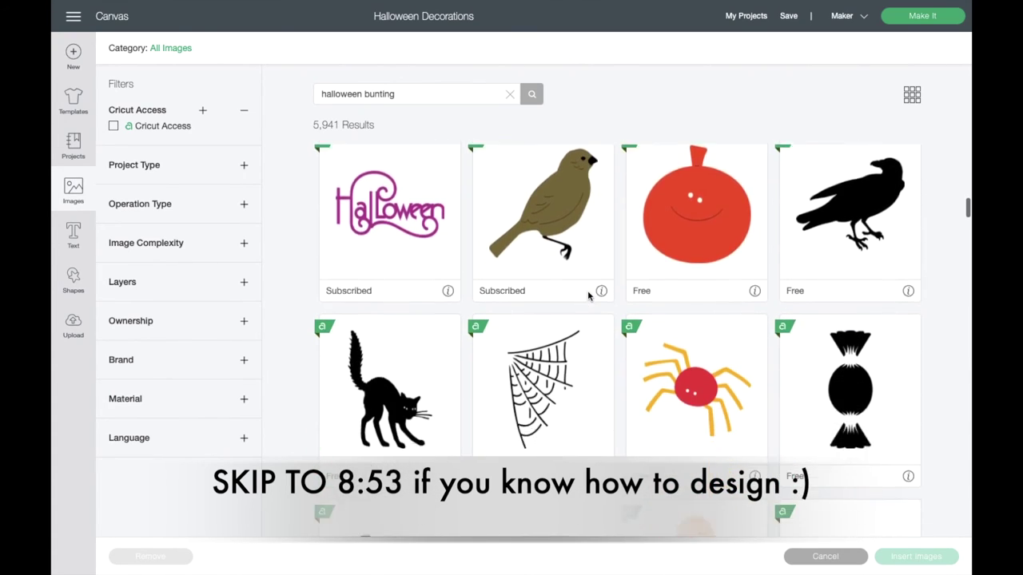
pyautogui.scroll(-10, 587, 295)
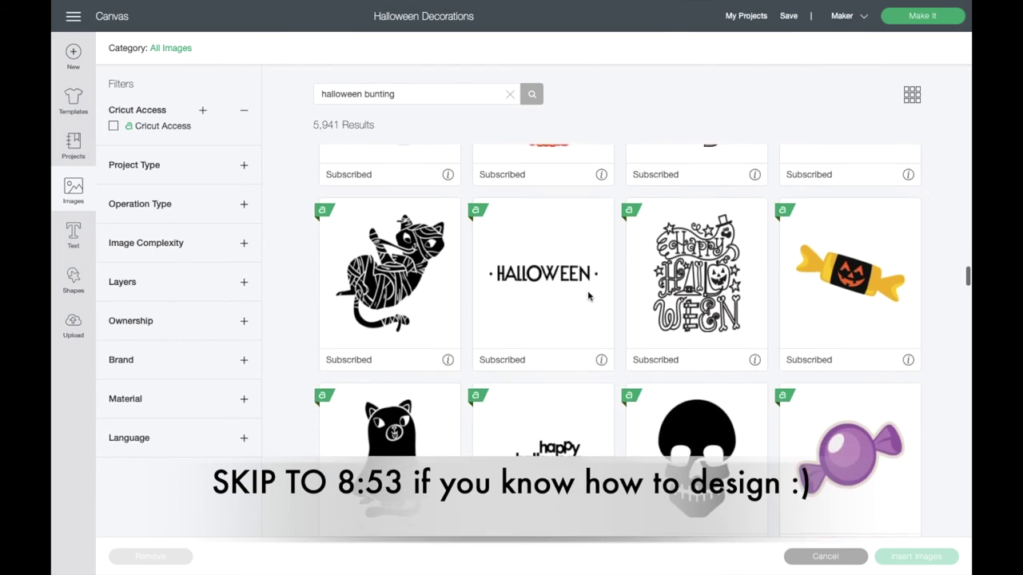
pyautogui.scroll(-10, 587, 295)
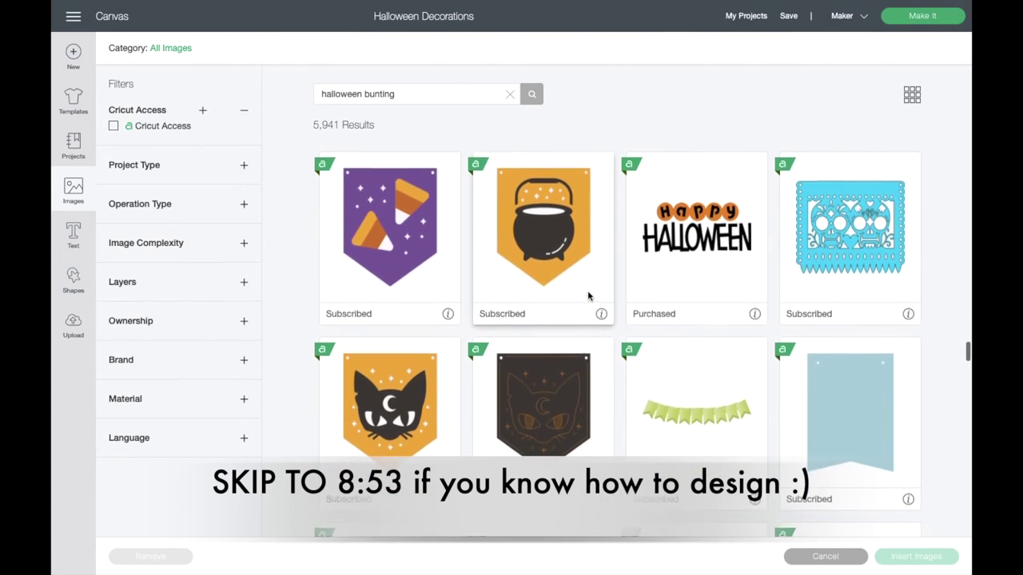
pyautogui.scroll(-10, 587, 296)
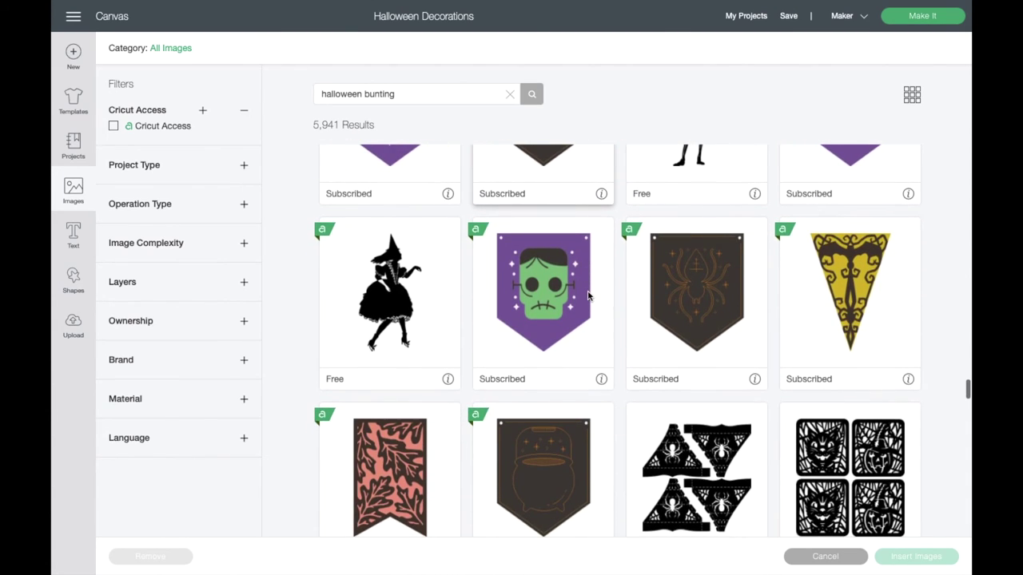
pyautogui.scroll(3, 553, 355)
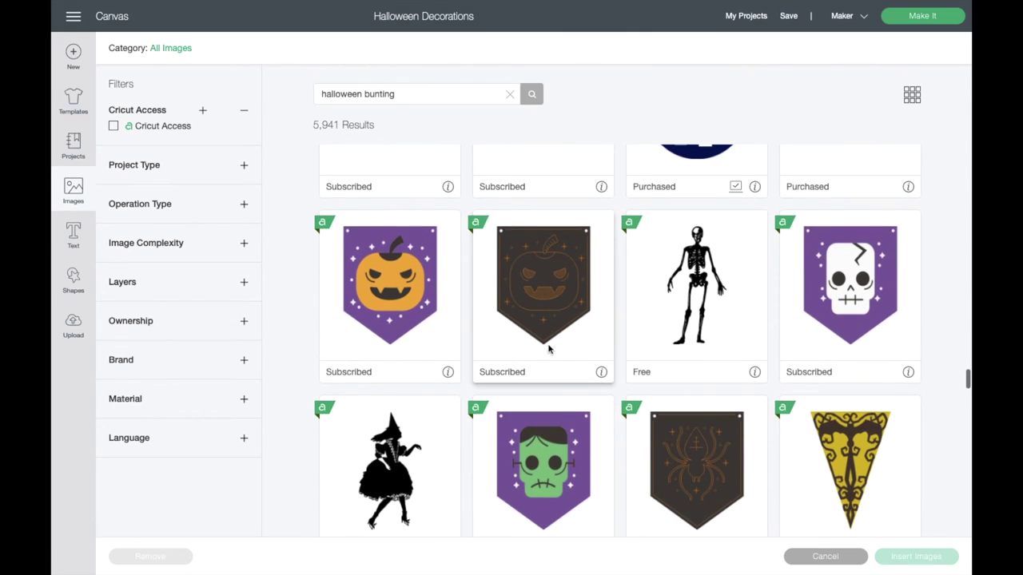
pyautogui.click(537, 306)
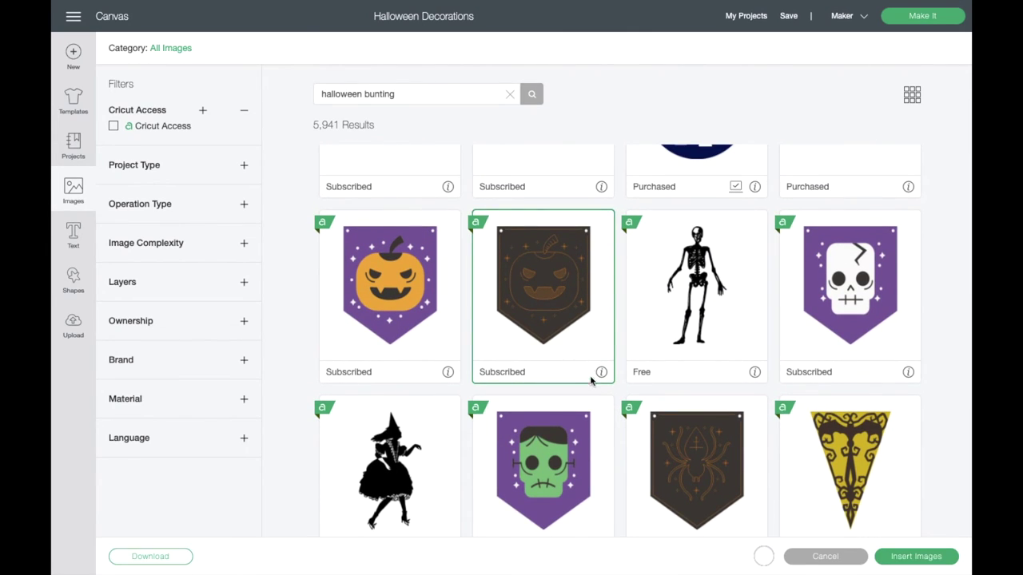
pyautogui.click(601, 372)
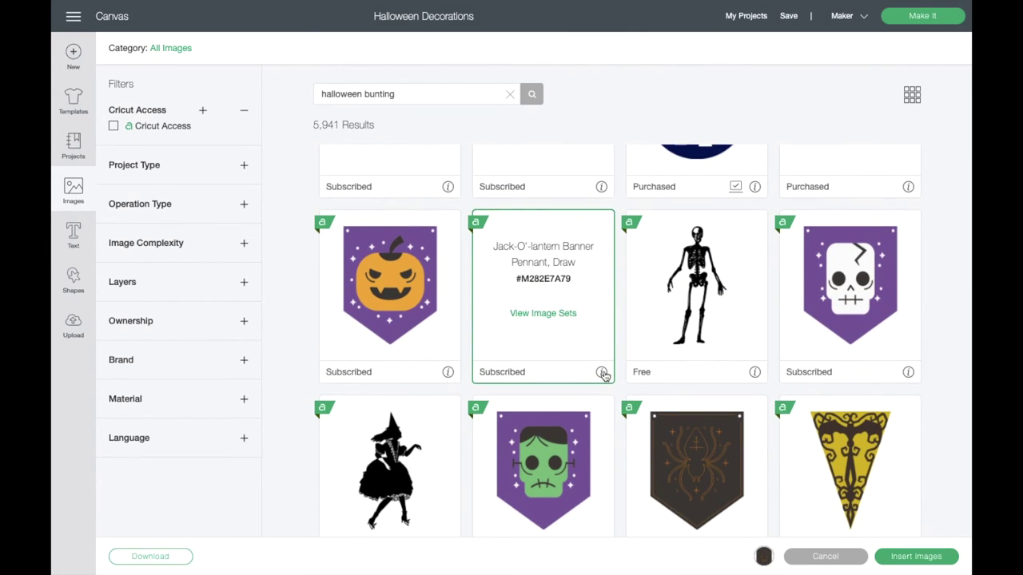
# Step: From the Halloween Party Decor image set, add the dark moon-and-bat pennant and insert both pennants
pyautogui.click(552, 314)
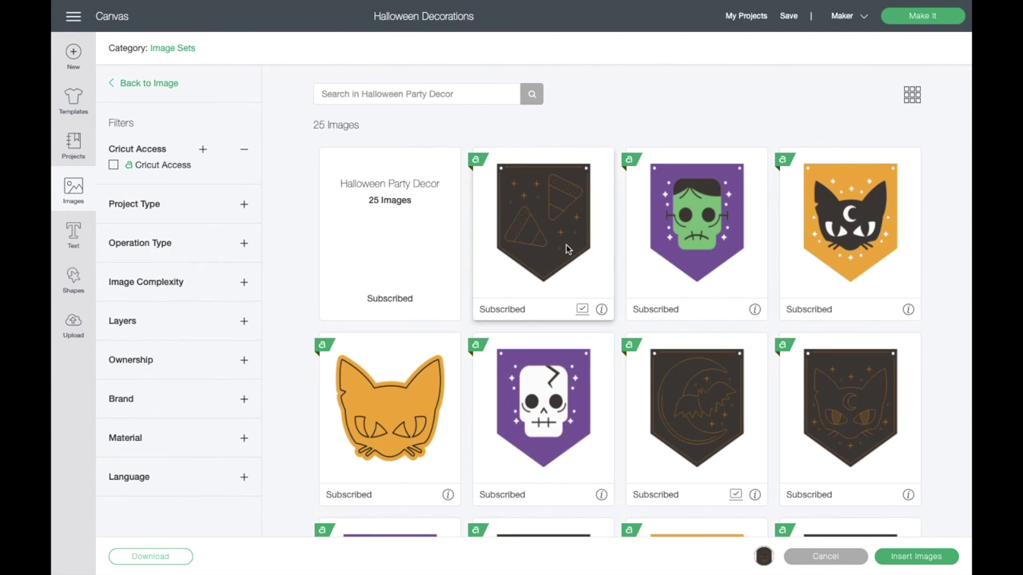
pyautogui.scroll(-2, 707, 423)
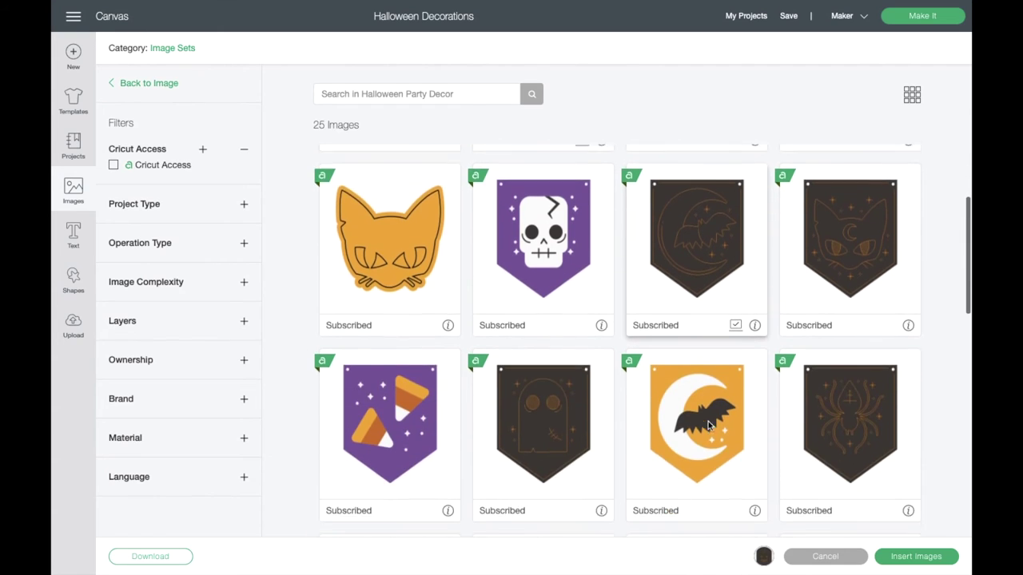
pyautogui.scroll(-3, 707, 424)
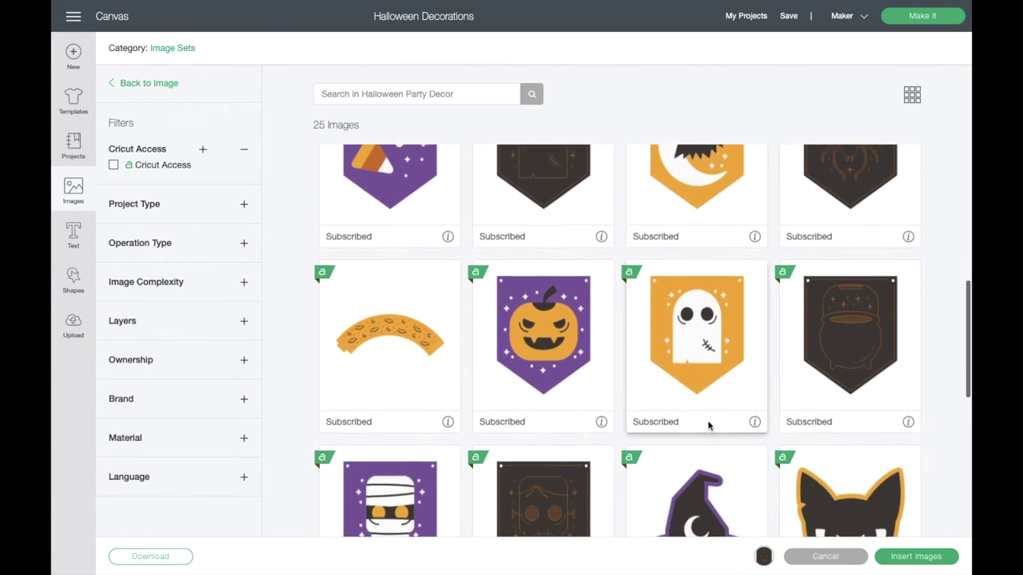
pyautogui.scroll(-2, 707, 426)
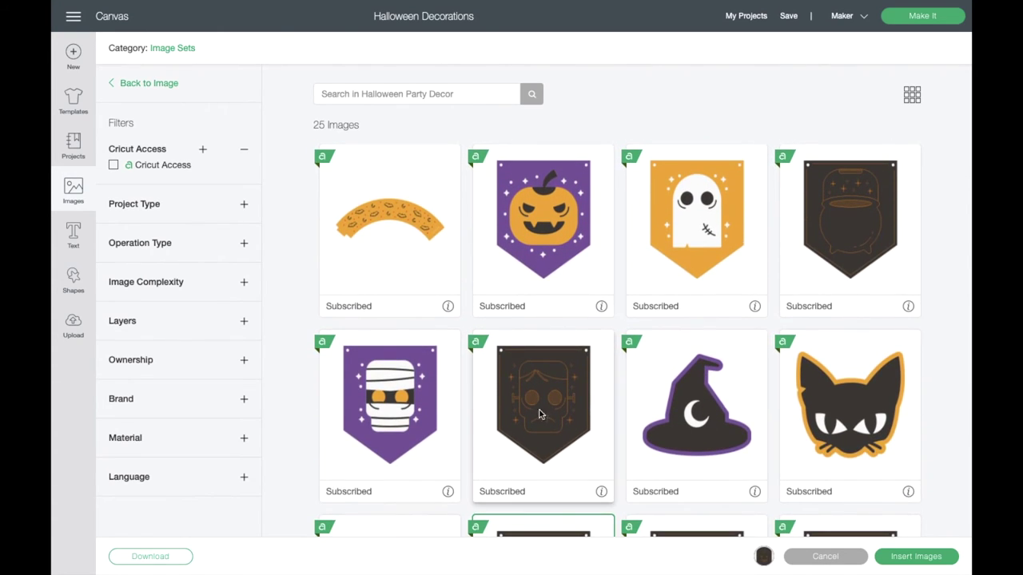
pyautogui.scroll(4, 703, 256)
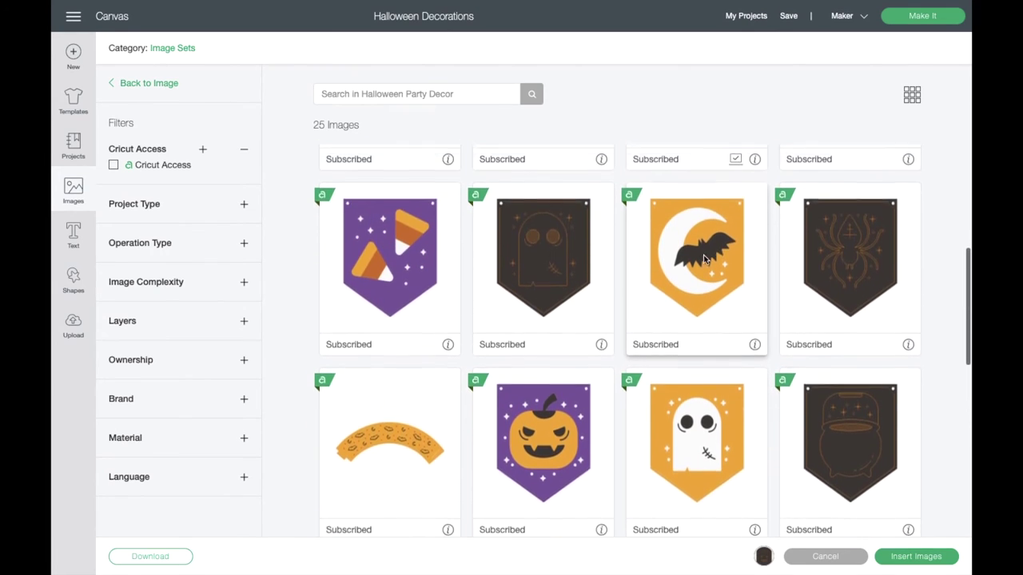
pyautogui.scroll(3, 703, 258)
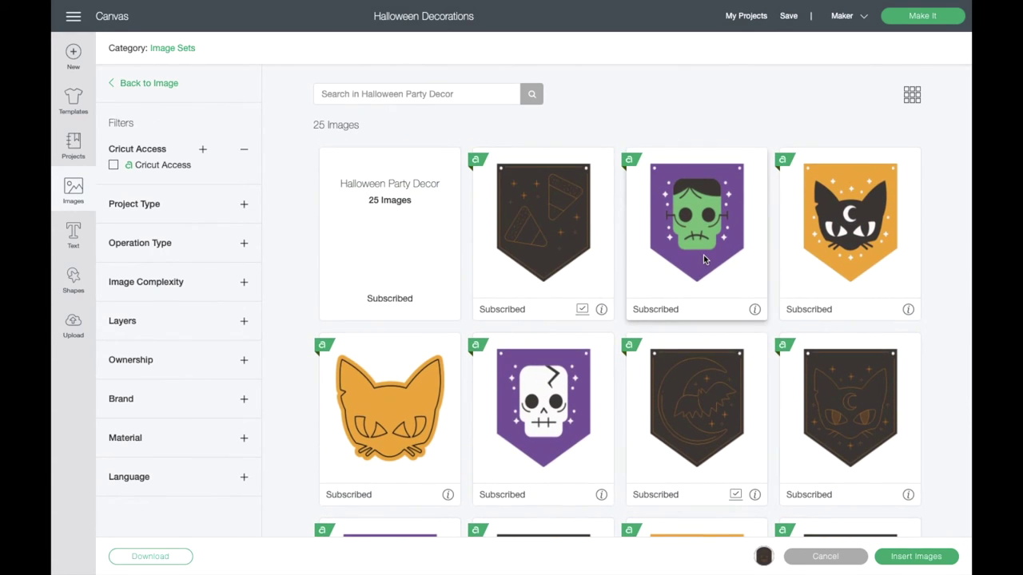
pyautogui.click(707, 392)
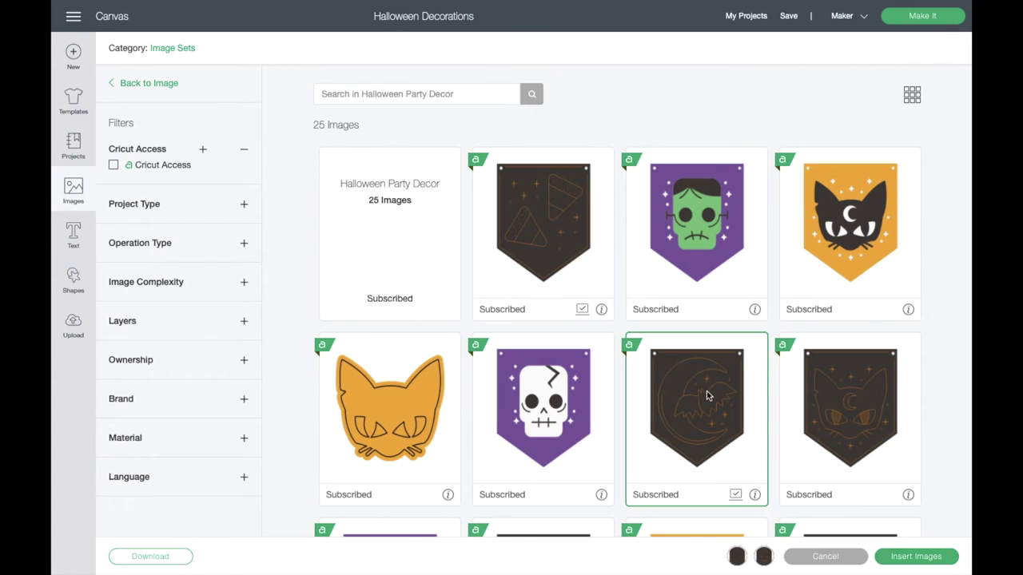
pyautogui.click(915, 563)
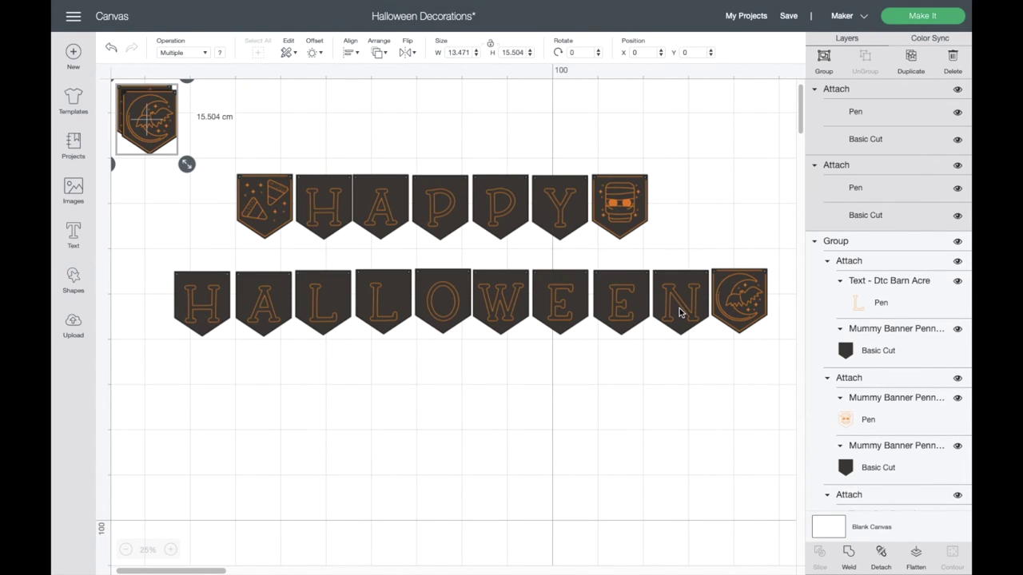
# Step: Hide the existing HAPPY HALLOWEEN banner group and place the two pennants side by side
pyautogui.click(958, 243)
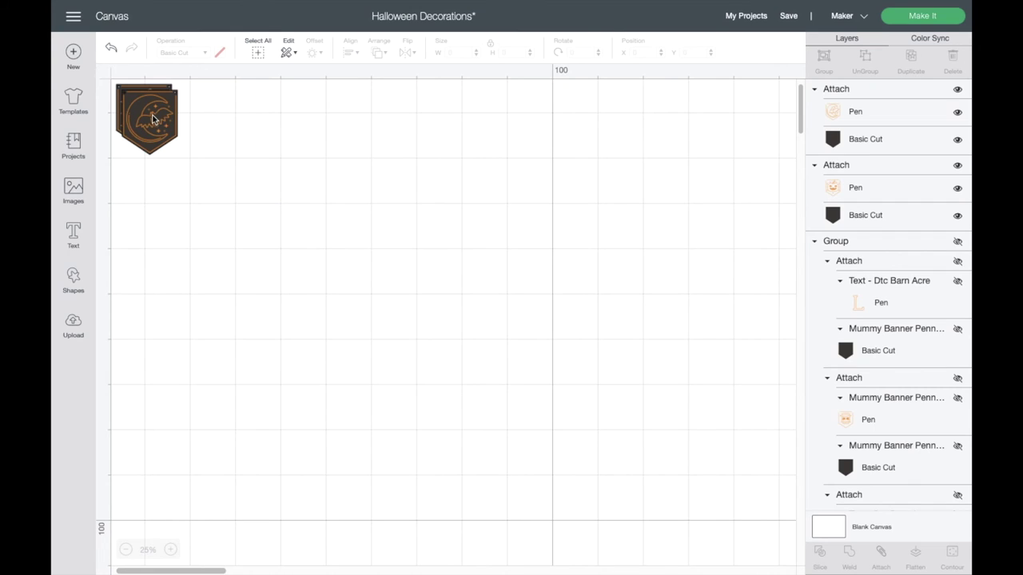
pyautogui.moveTo(155, 120); pyautogui.dragTo(303, 178)
pyautogui.click(116, 100)
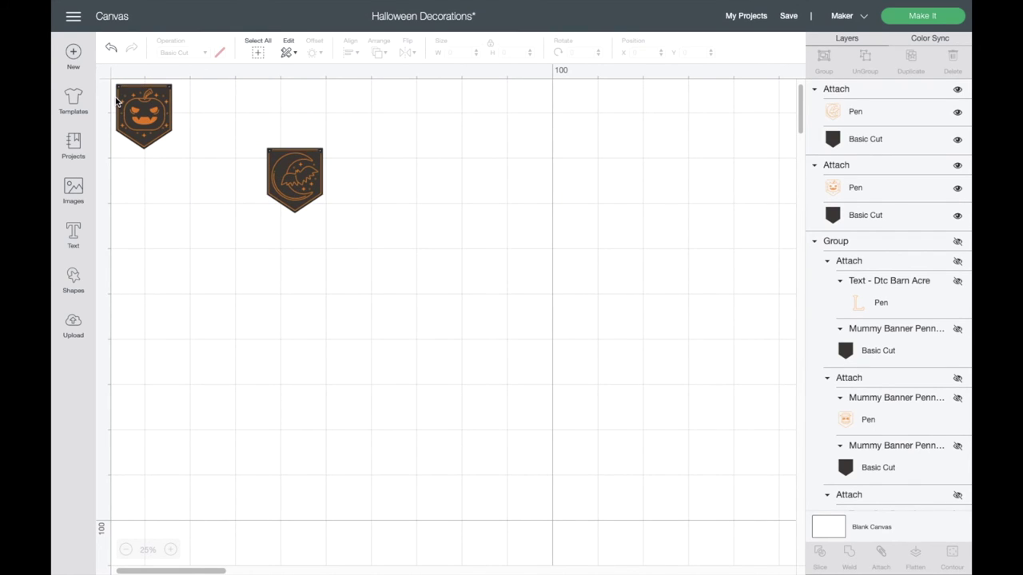
pyautogui.moveTo(124, 101); pyautogui.dragTo(361, 160)
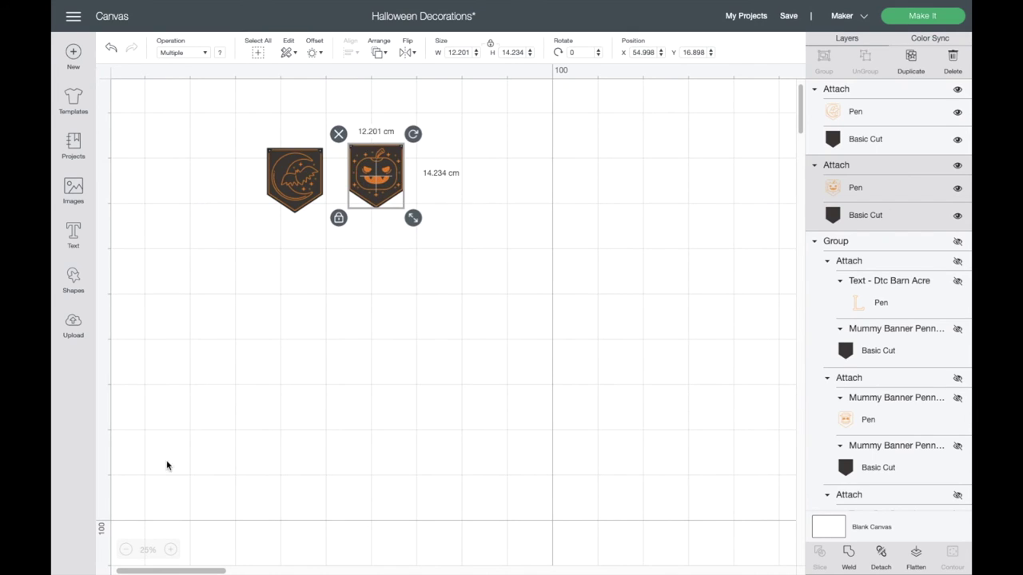
# Step: Return the canvas zoom to 100% and select the pumpkin pennant
pyautogui.click(171, 551)
pyautogui.click(171, 551)
pyautogui.click(171, 551)
pyautogui.click(171, 551)
pyautogui.click(171, 551)
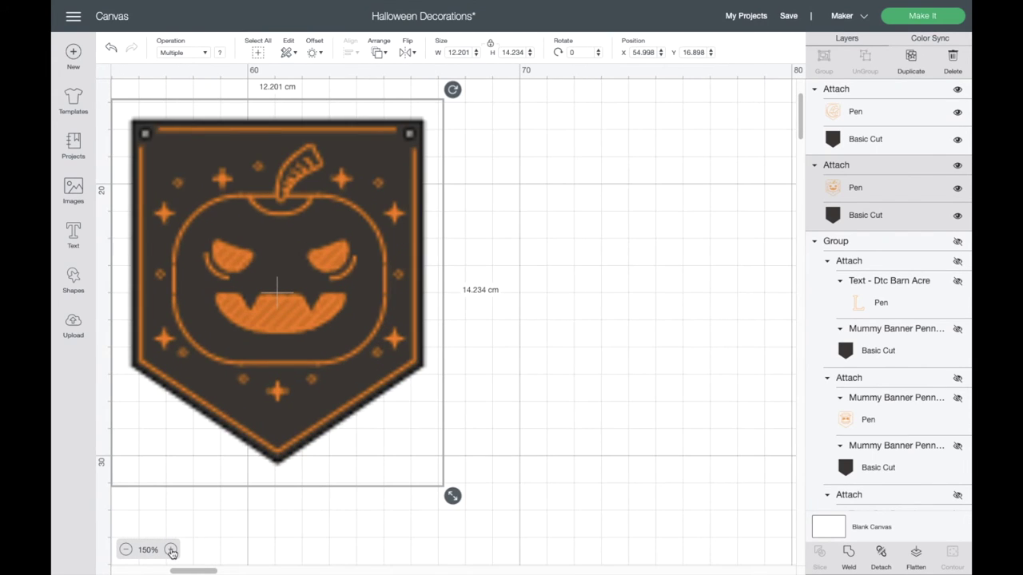
pyautogui.hscroll(-10, 248, 387)
pyautogui.scroll(1, 248, 387)
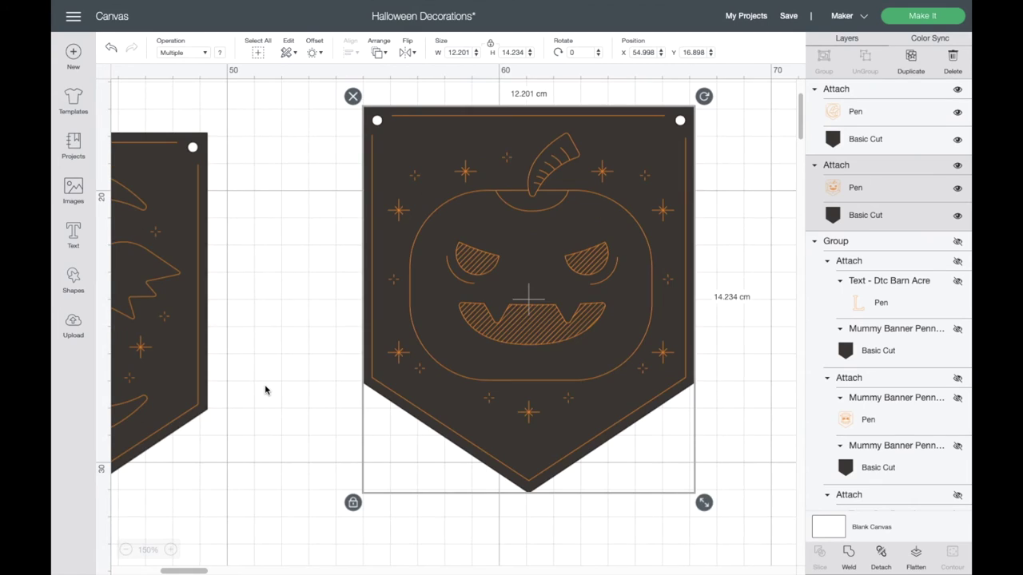
pyautogui.hscroll(-2, 266, 389)
pyautogui.scroll(-1, 265, 388)
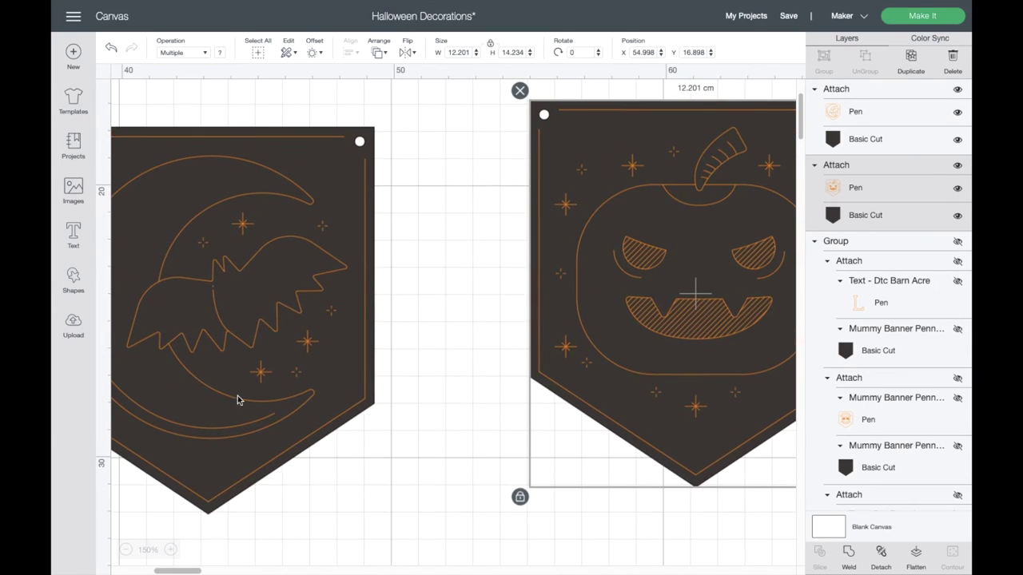
pyautogui.click(126, 550)
pyautogui.click(126, 550)
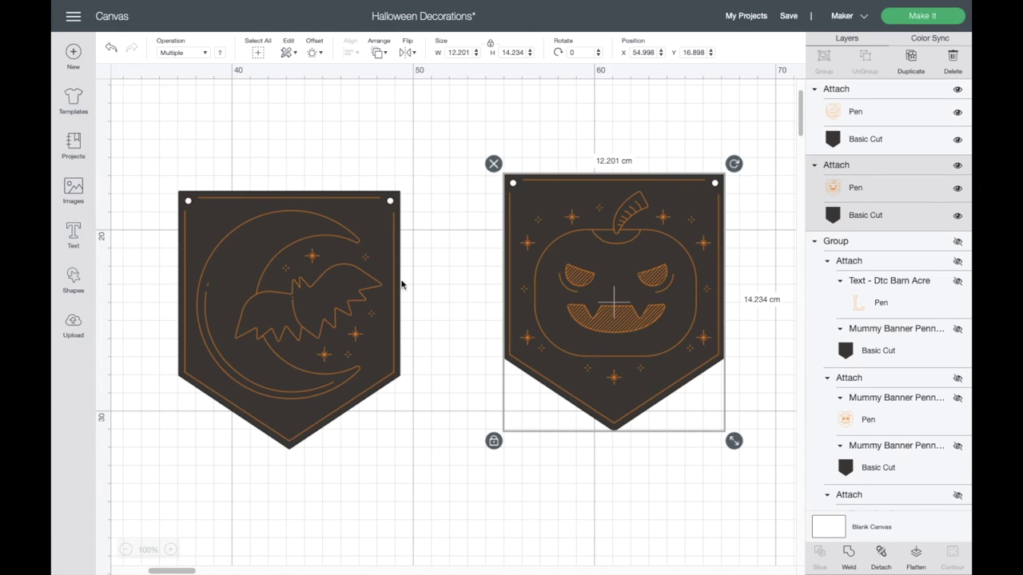
pyautogui.click(439, 225)
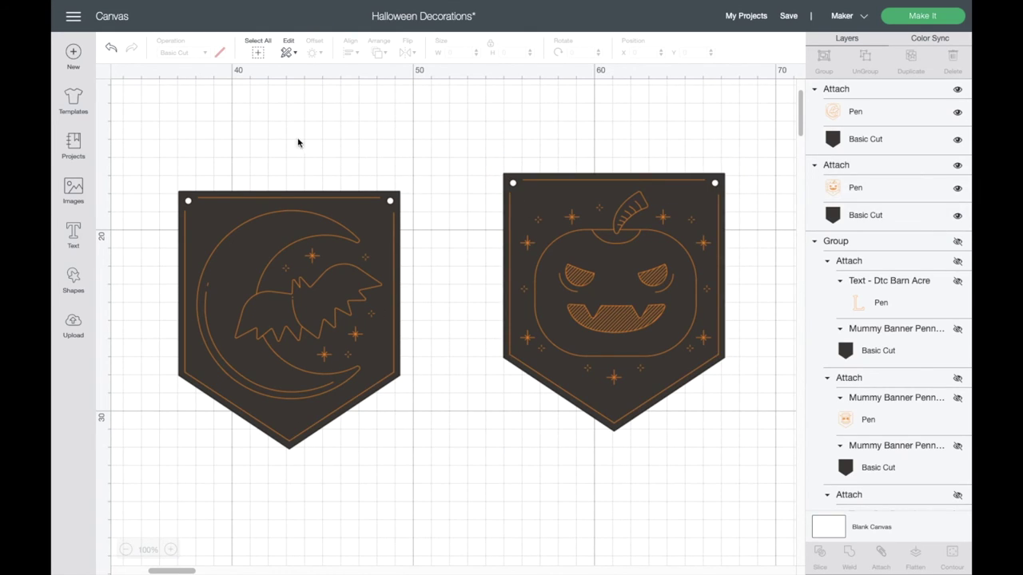
pyautogui.click(600, 277)
# Step: Hide the pumpkin pennant, detach the moon-and-bat drawing beside its blank pennant, and add a text box
pyautogui.click(957, 165)
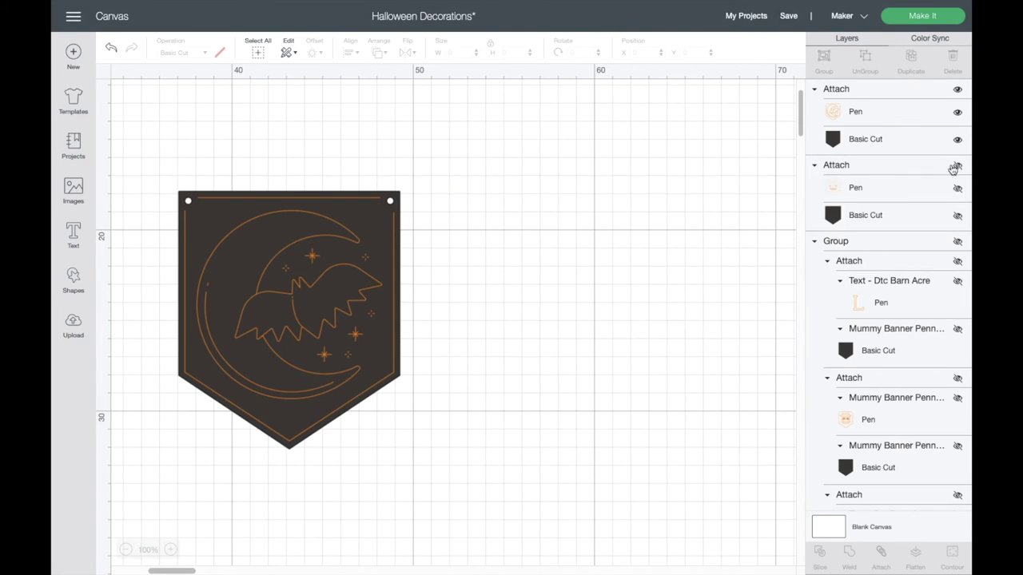
pyautogui.moveTo(331, 296); pyautogui.dragTo(452, 261)
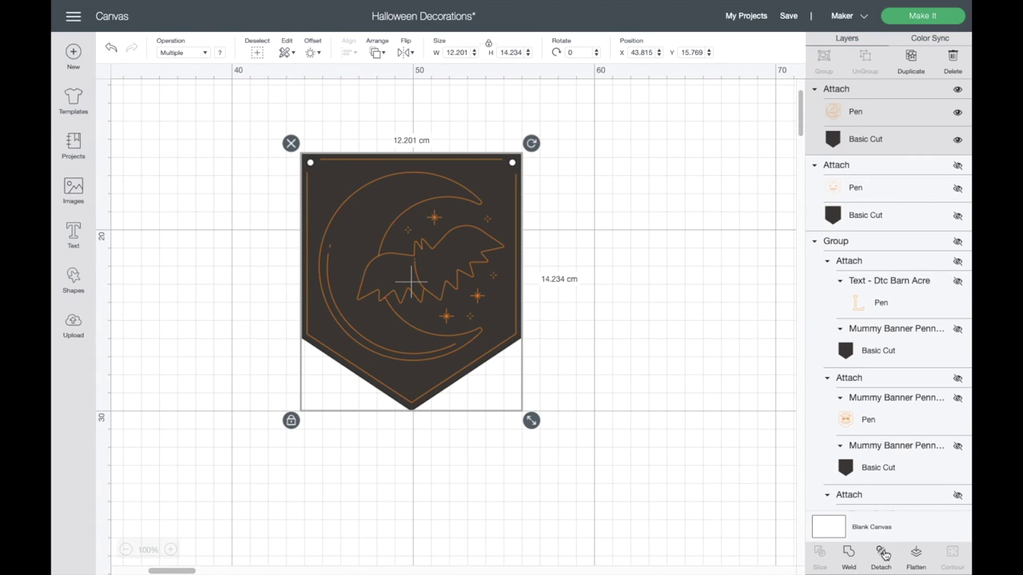
pyautogui.click(882, 553)
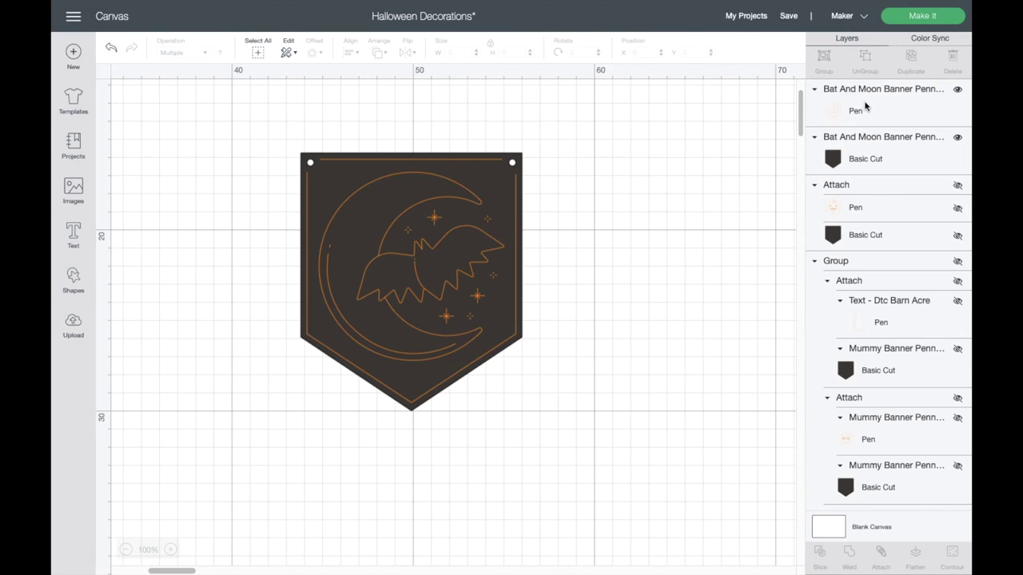
pyautogui.moveTo(464, 246); pyautogui.dragTo(683, 227)
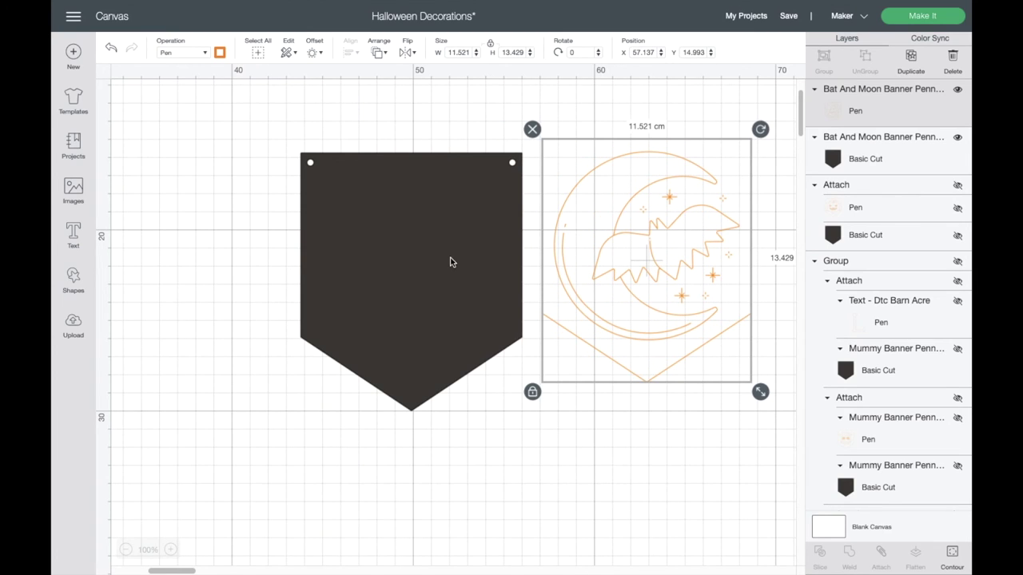
pyautogui.moveTo(450, 262); pyautogui.dragTo(354, 235)
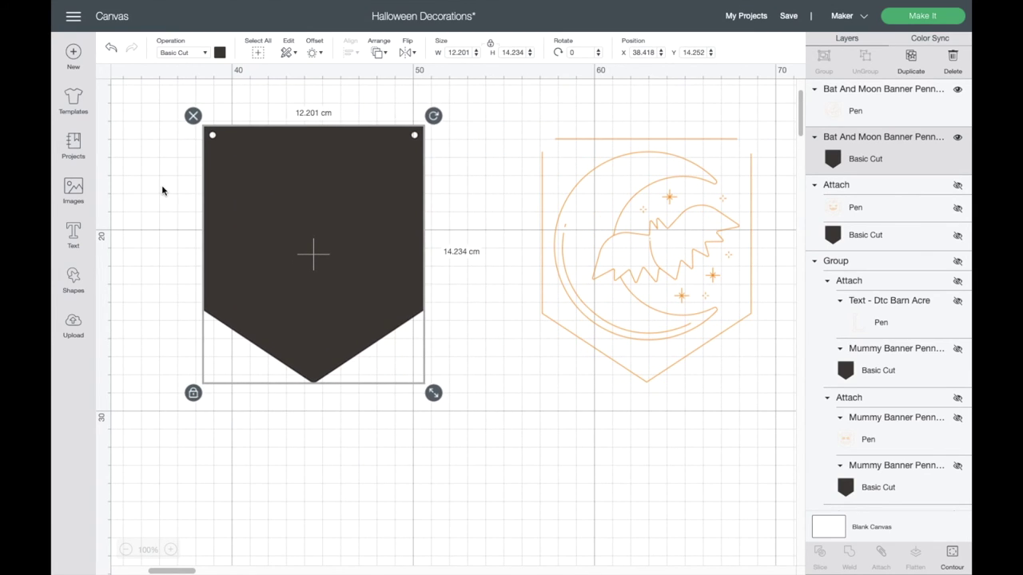
pyautogui.click(73, 232)
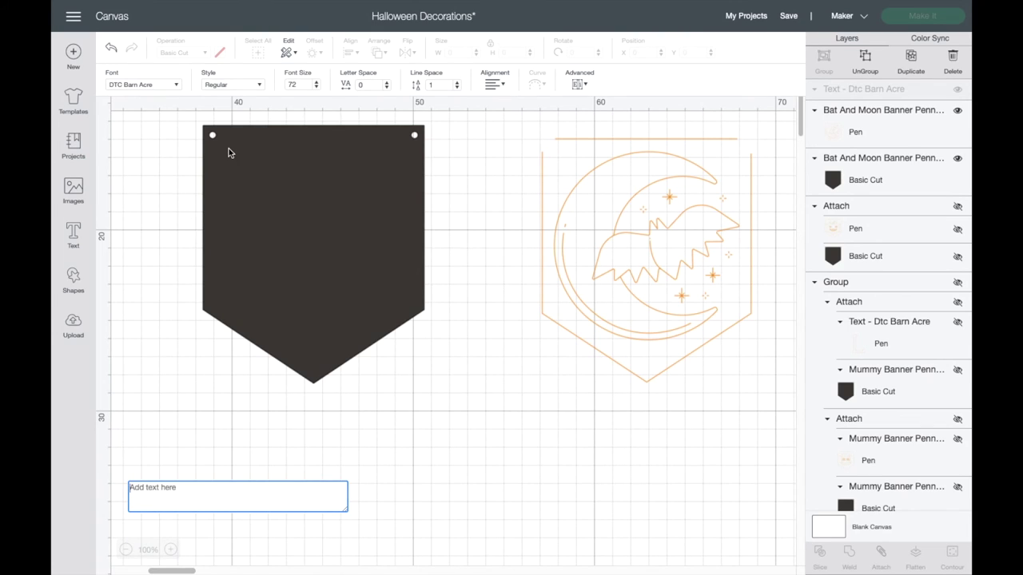
pyautogui.click(176, 87)
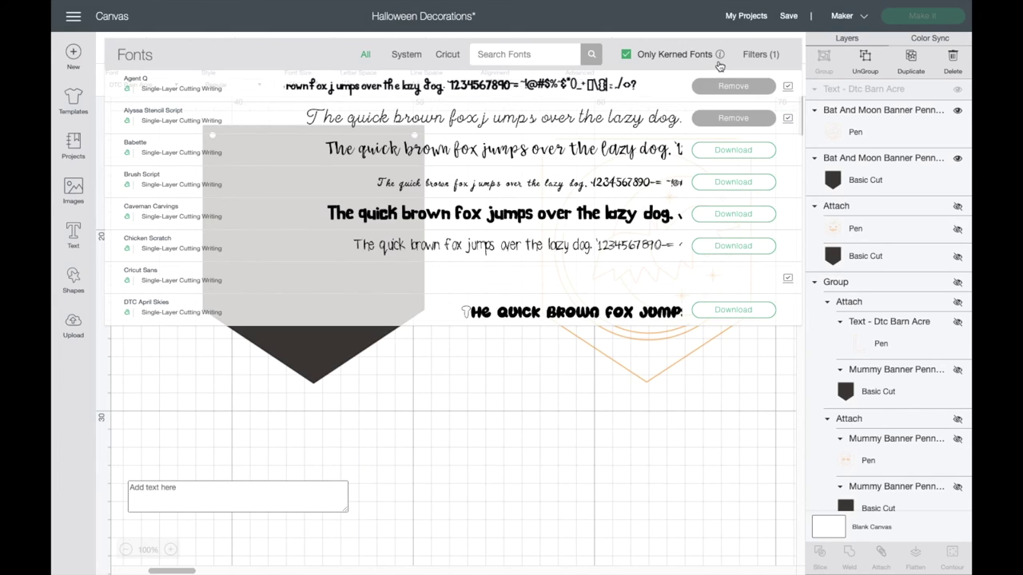
pyautogui.click(762, 55)
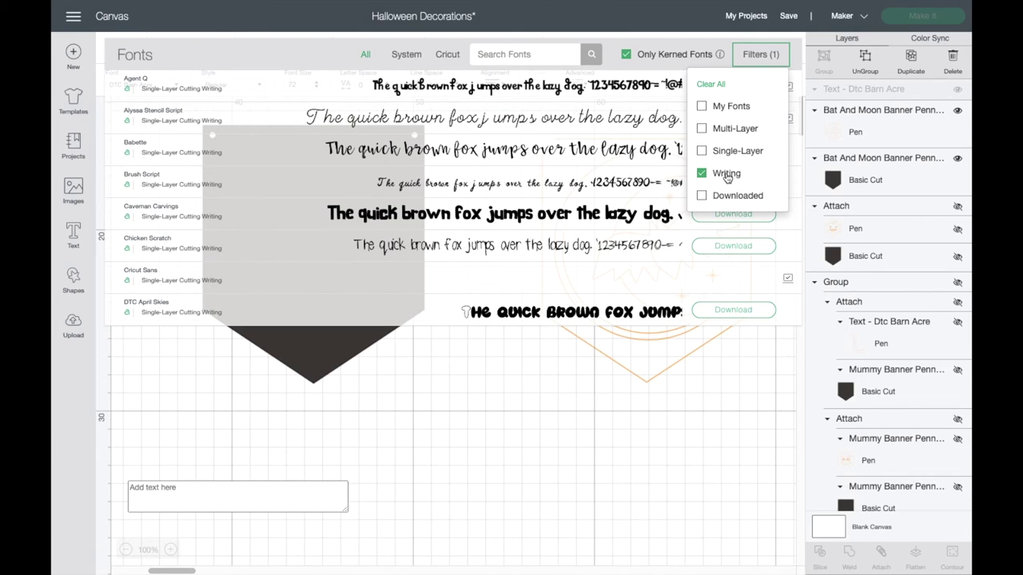
pyautogui.click(757, 56)
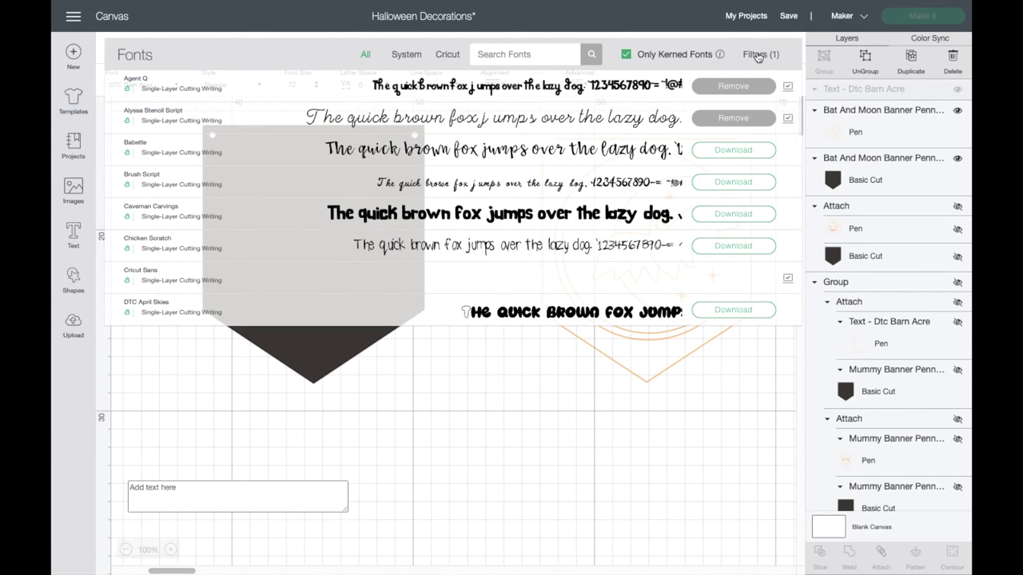
pyautogui.click(512, 54)
pyautogui.write('barn')
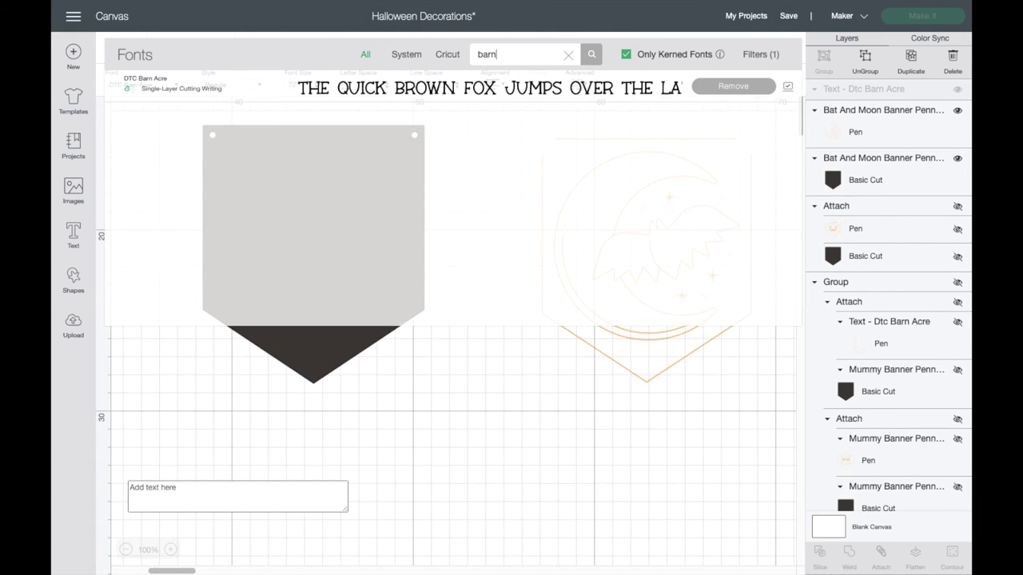
pyautogui.click(337, 93)
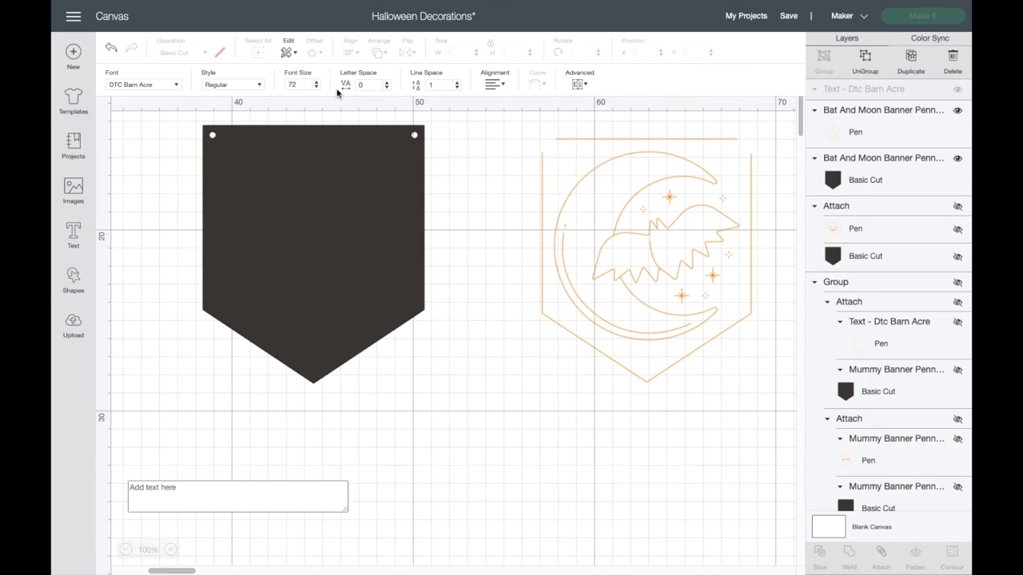
# Step: Type the Happy Halloween text in DTC Barn Acre, then enlarge it and move it up
pyautogui.click(248, 490)
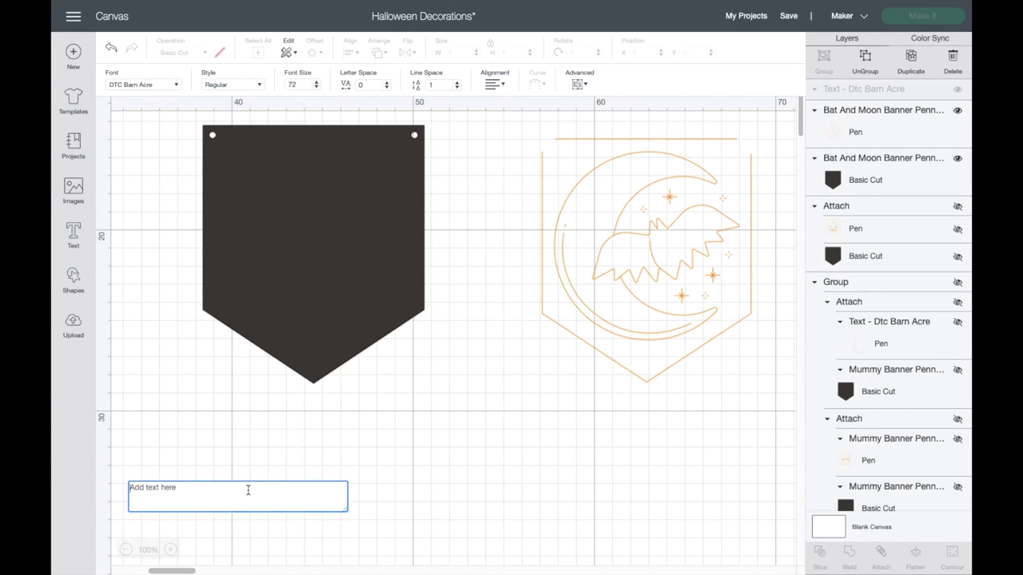
pyautogui.write('Ha')
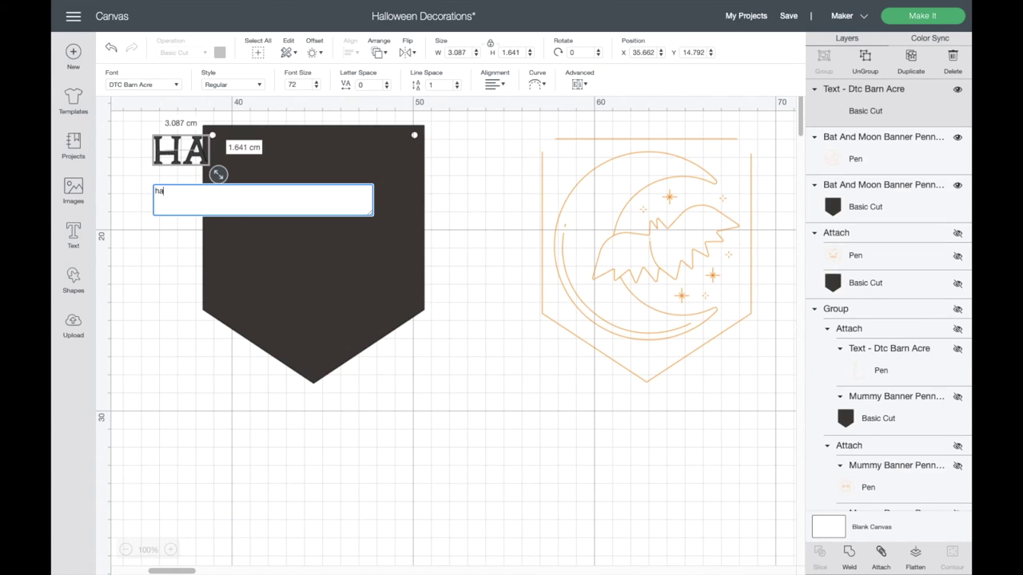
pyautogui.write('ppy hall')
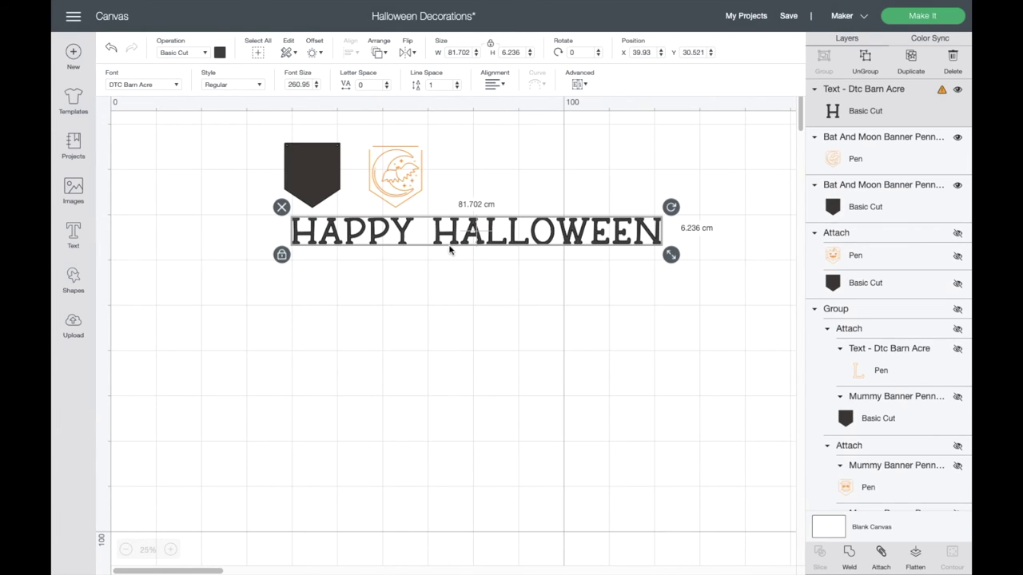
pyautogui.moveTo(450, 249); pyautogui.dragTo(457, 181)
pyautogui.moveTo(677, 197); pyautogui.dragTo(776, 205)
pyautogui.moveTo(616, 183); pyautogui.dragTo(617, 183)
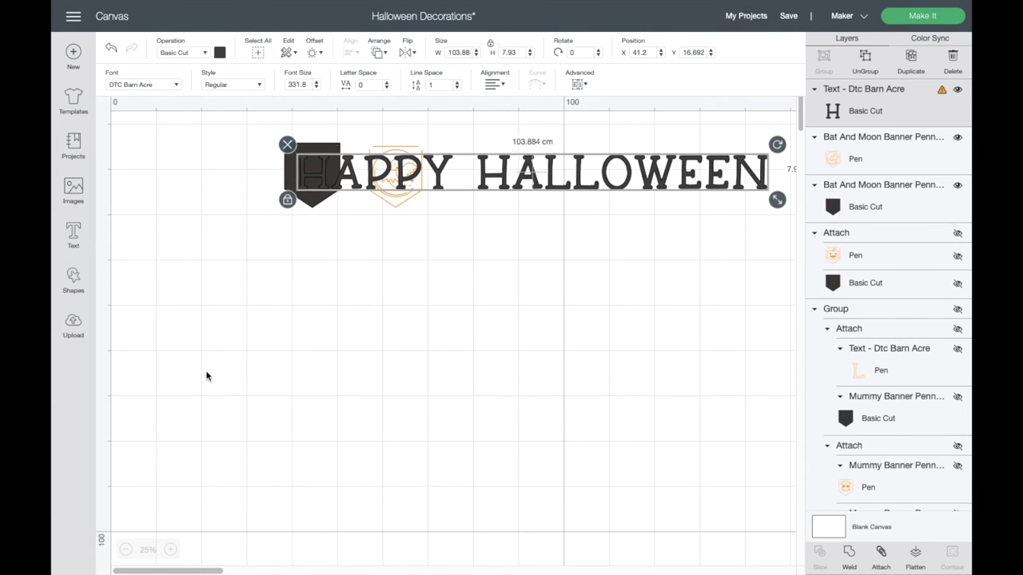
pyautogui.click(178, 512)
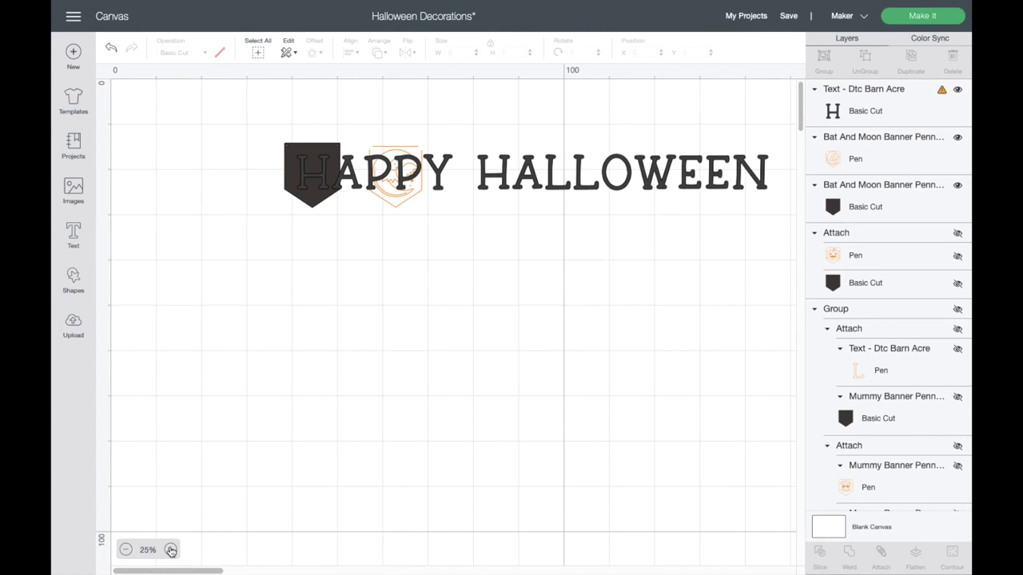
# Step: At 50% zoom, move HAPPY HALLOWEEN below the pennants and ungroup it into separate letters
pyautogui.click(170, 550)
pyautogui.scroll(3, 207, 344)
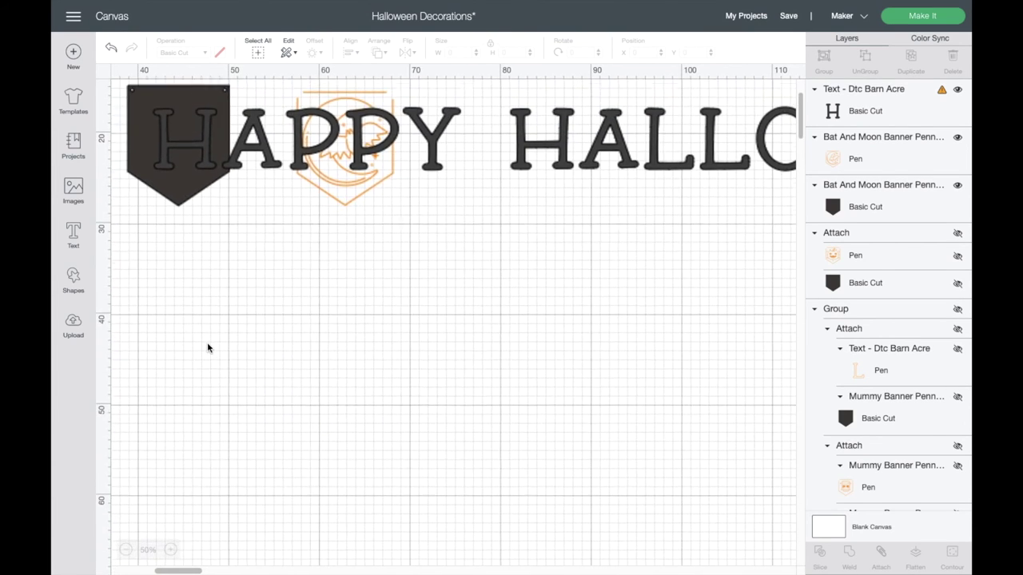
pyautogui.scroll(2, 209, 344)
pyautogui.hscroll(-2, 208, 344)
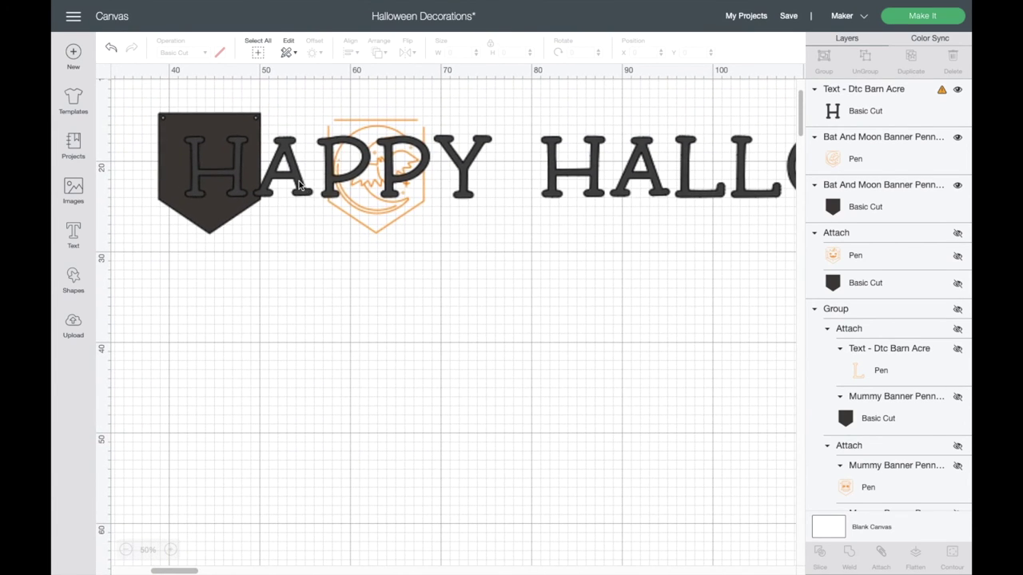
pyautogui.moveTo(300, 184); pyautogui.dragTo(296, 183)
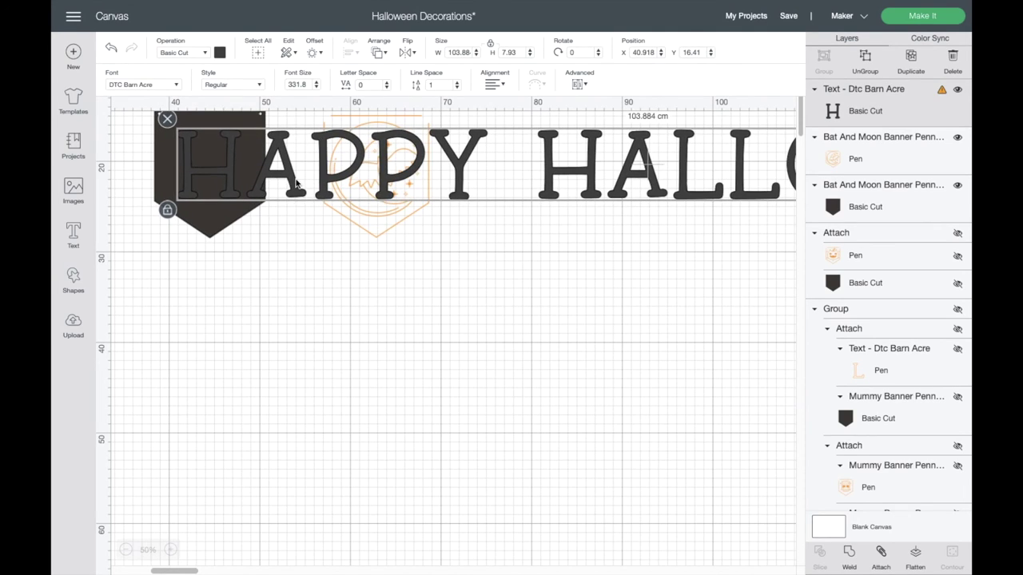
pyautogui.scroll(3, 315, 260)
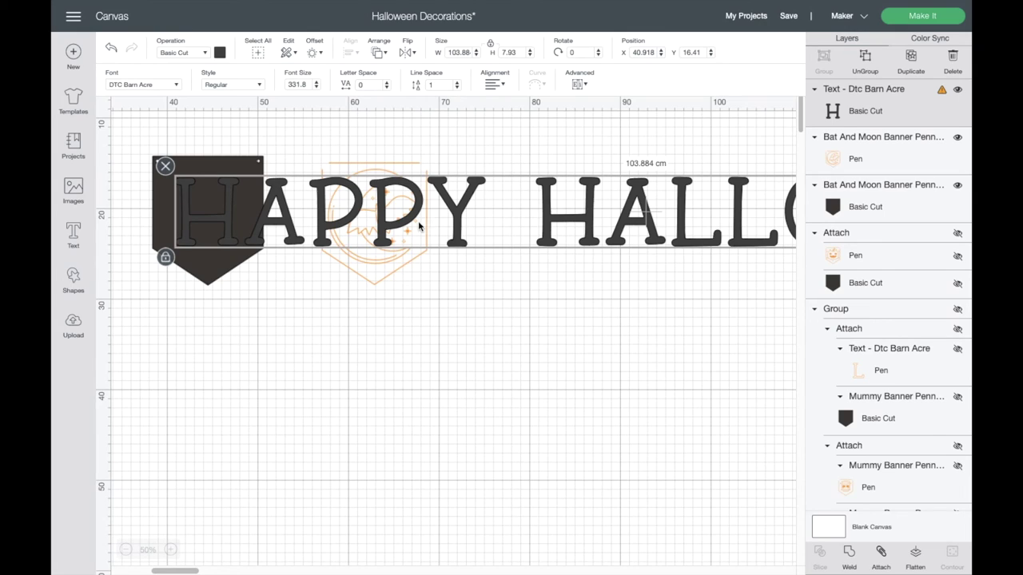
pyautogui.moveTo(453, 216); pyautogui.dragTo(436, 372)
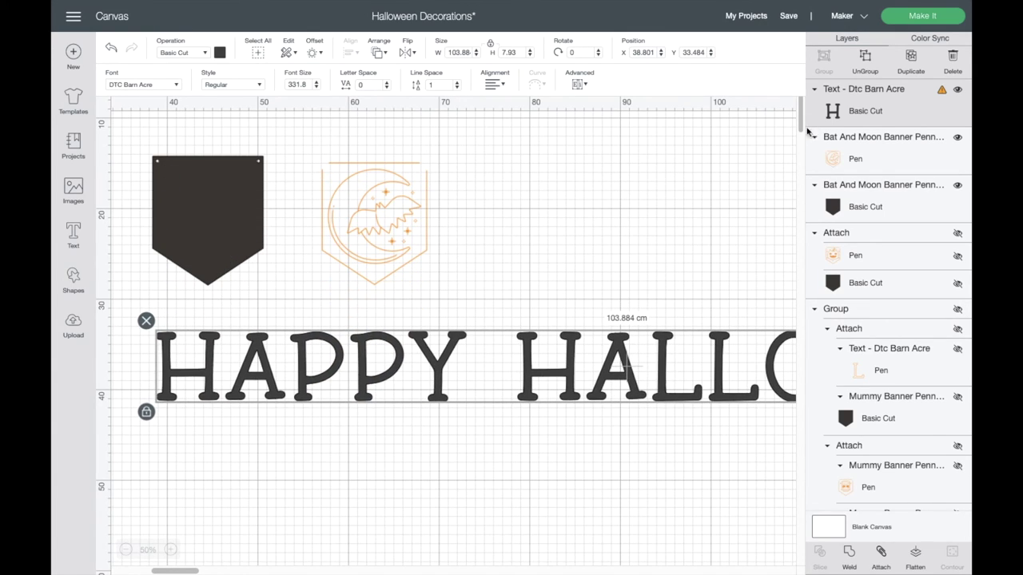
pyautogui.click(865, 60)
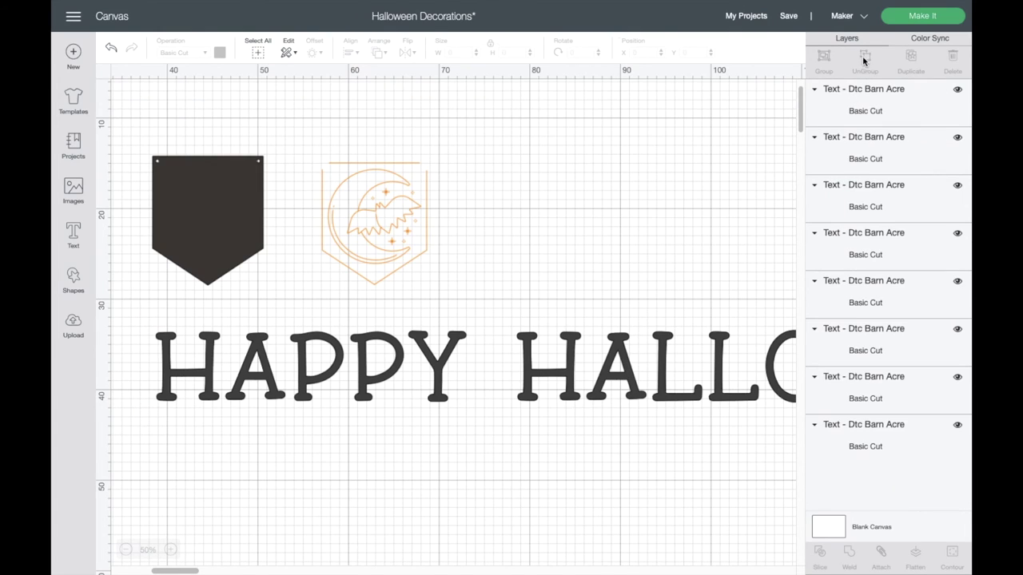
# Step: Set the Operation of the HAPPY letters to Pen
pyautogui.moveTo(213, 377)
pyautogui.mouseDown()
pyautogui.moveTo(202, 428)
pyautogui.moveTo(206, 382)
pyautogui.mouseUp()
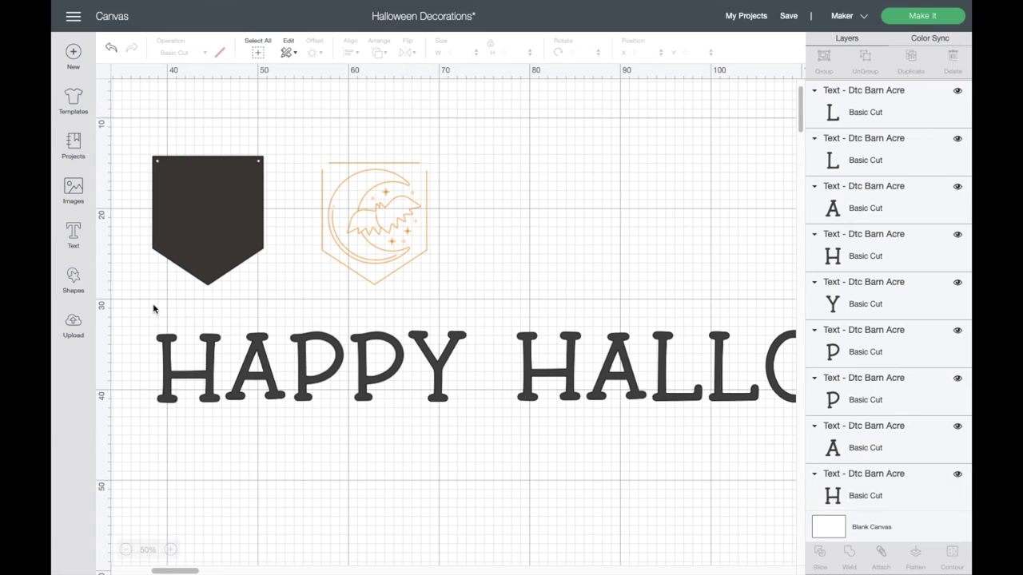
pyautogui.moveTo(153, 308); pyautogui.dragTo(457, 392)
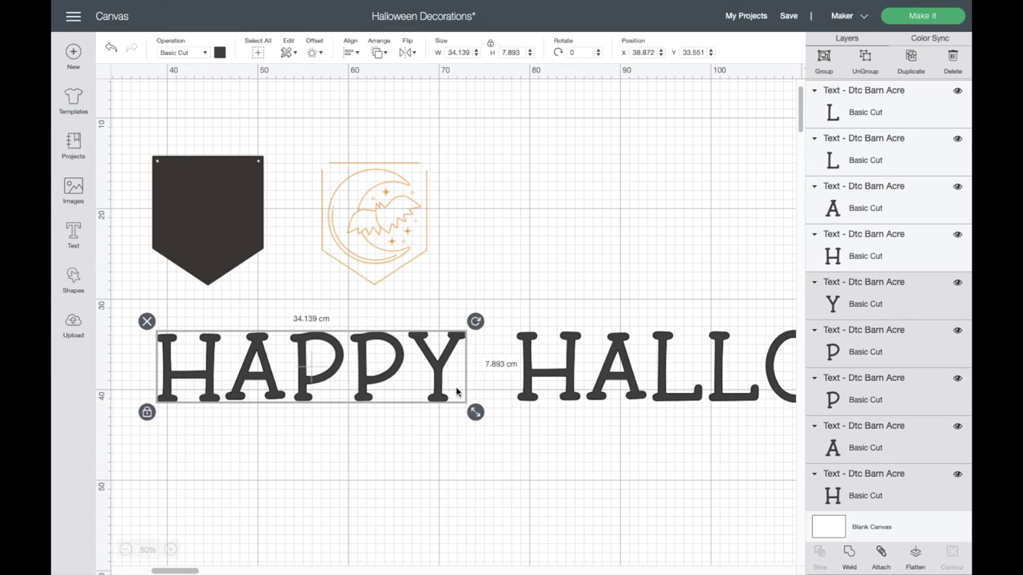
pyautogui.click(202, 56)
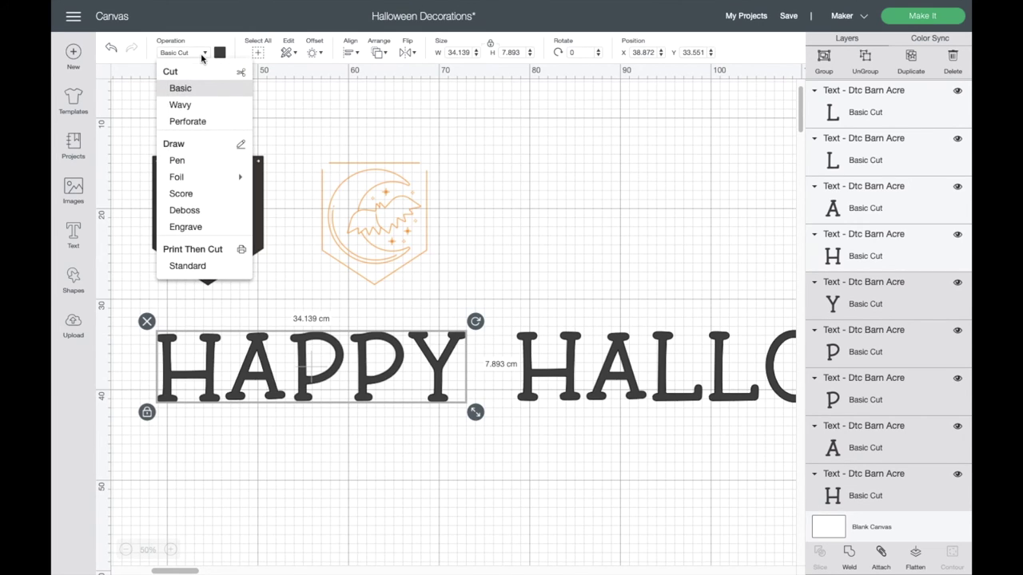
pyautogui.click(178, 161)
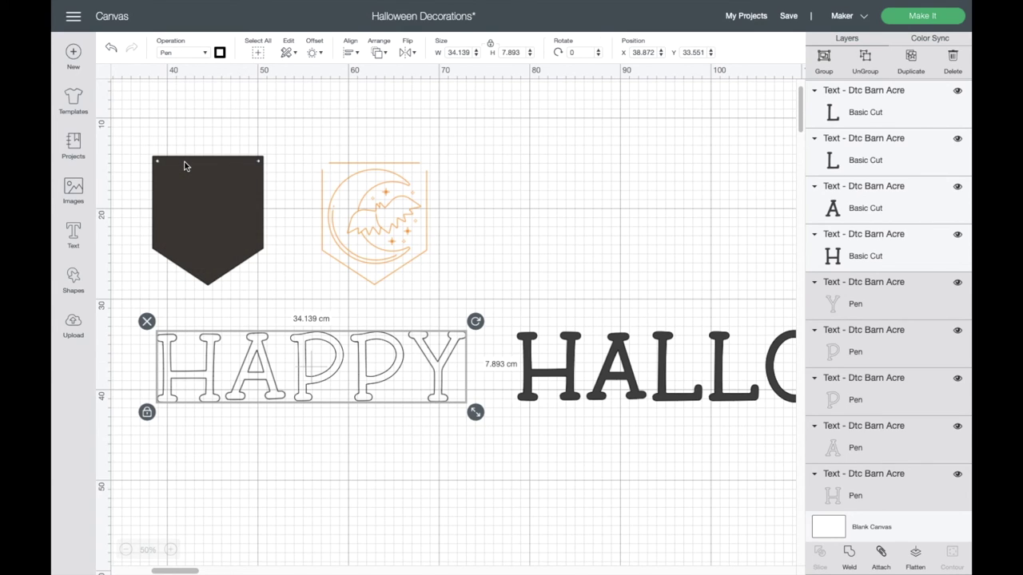
# Step: Set the Operation of the HALLOWEEN letters to Pen
pyautogui.moveTo(516, 311); pyautogui.dragTo(833, 414)
pyautogui.hscroll(10, 660, 468)
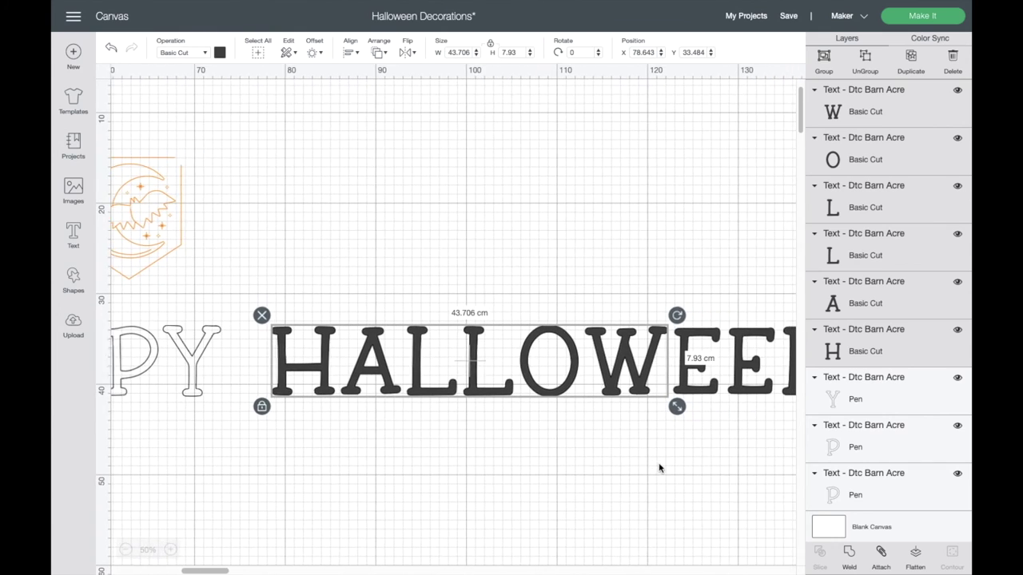
pyautogui.hscroll(4, 580, 479)
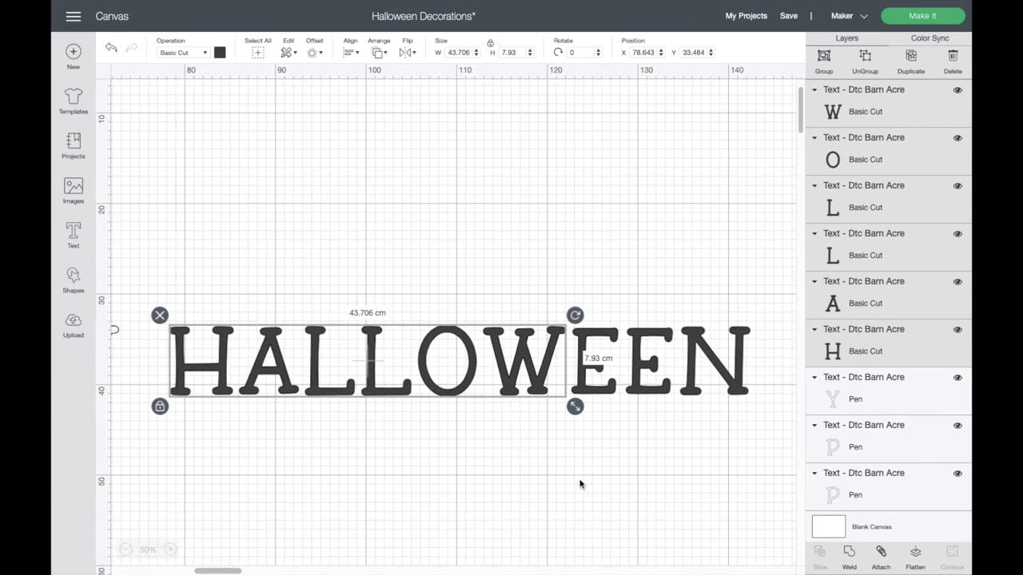
pyautogui.moveTo(752, 397); pyautogui.dragTo(146, 299)
pyautogui.click(204, 53)
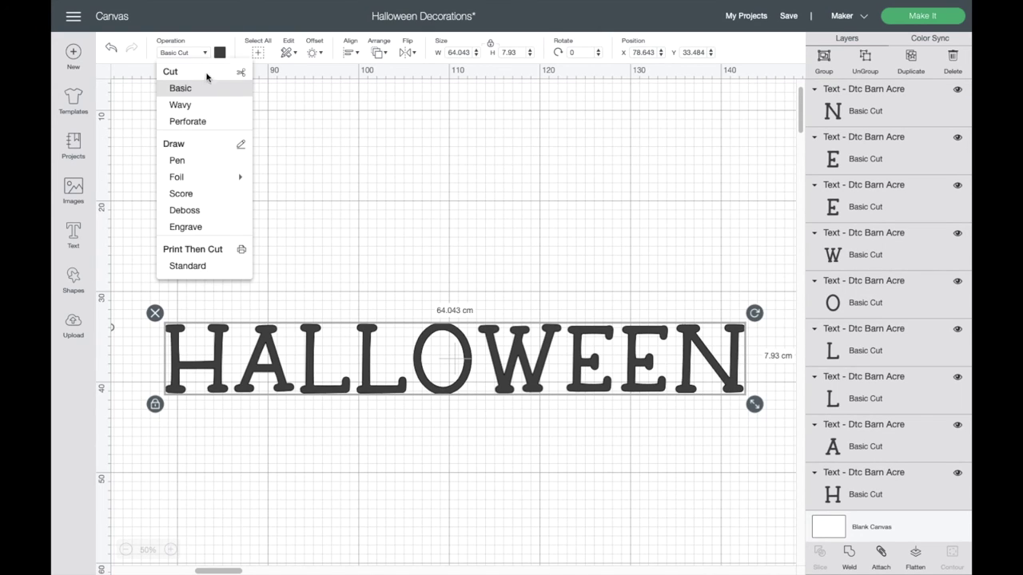
pyautogui.click(178, 160)
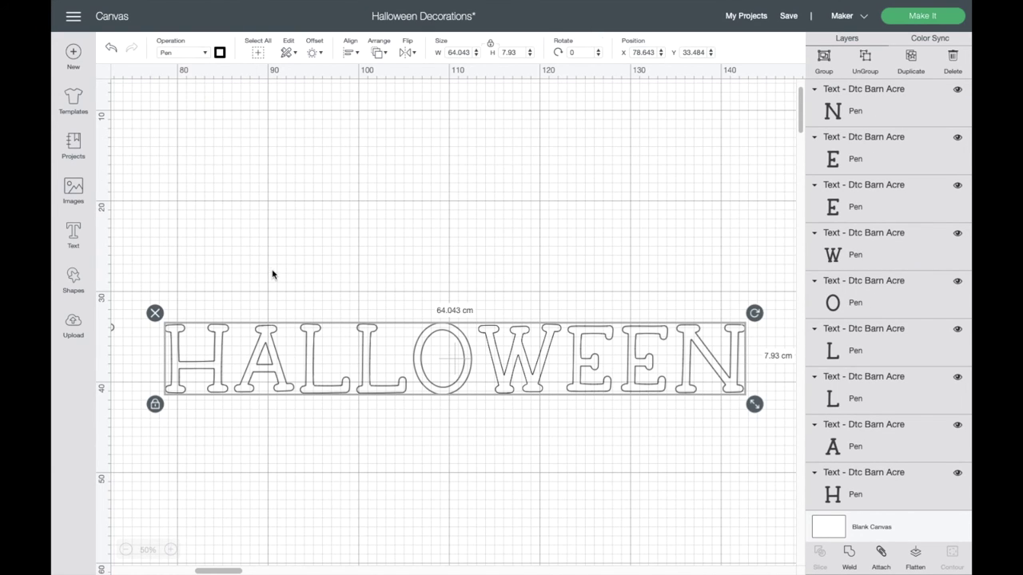
pyautogui.hscroll(-3, 241, 262)
pyautogui.hscroll(-3, 240, 263)
pyautogui.scroll(-3, 189, 445)
pyautogui.click(189, 445)
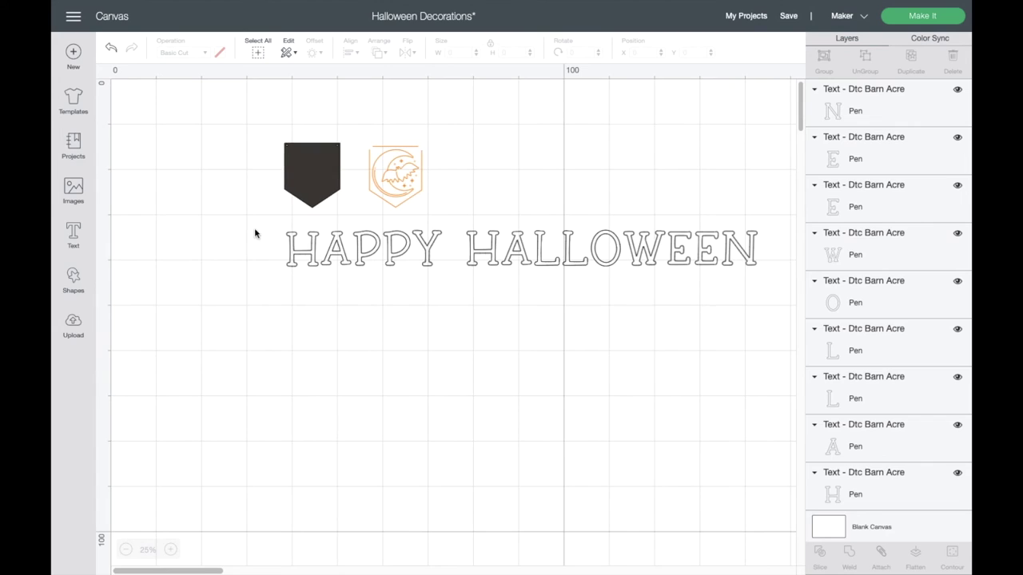
# Step: Make Adobe orange the pen colour for all the HAPPY HALLOWEEN letters
pyautogui.moveTo(263, 219); pyautogui.dragTo(767, 291)
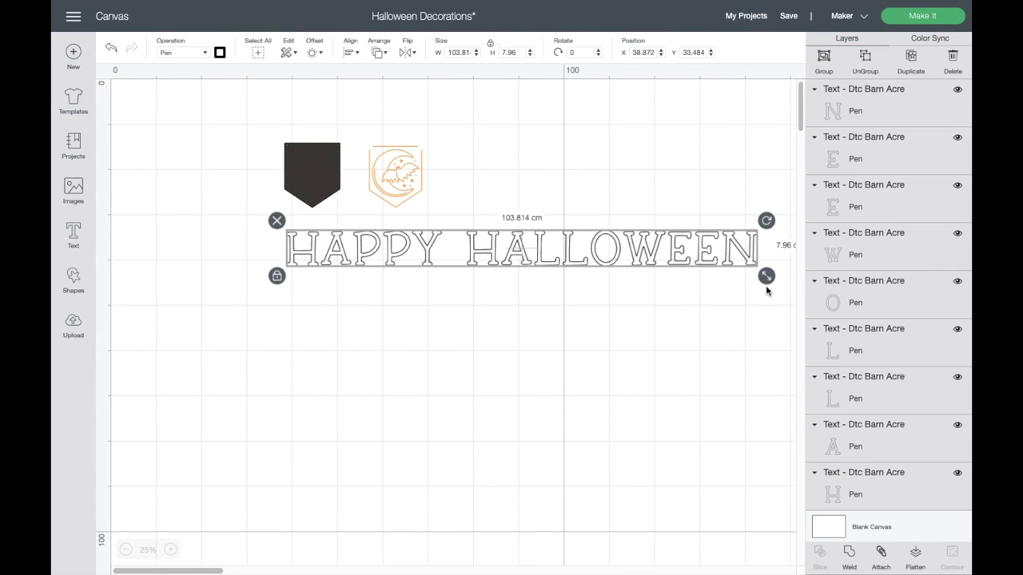
pyautogui.click(219, 53)
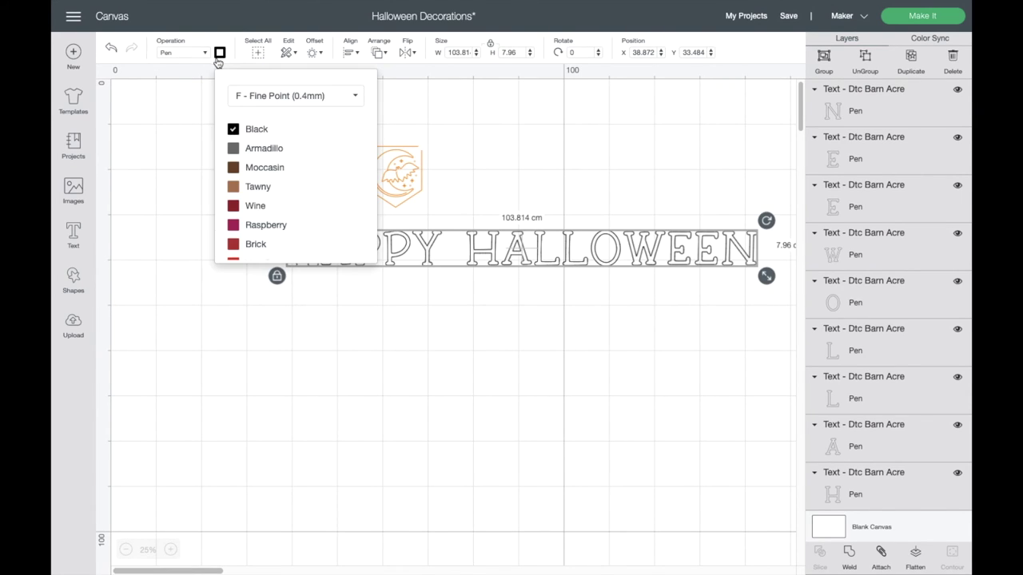
pyautogui.scroll(-3, 250, 195)
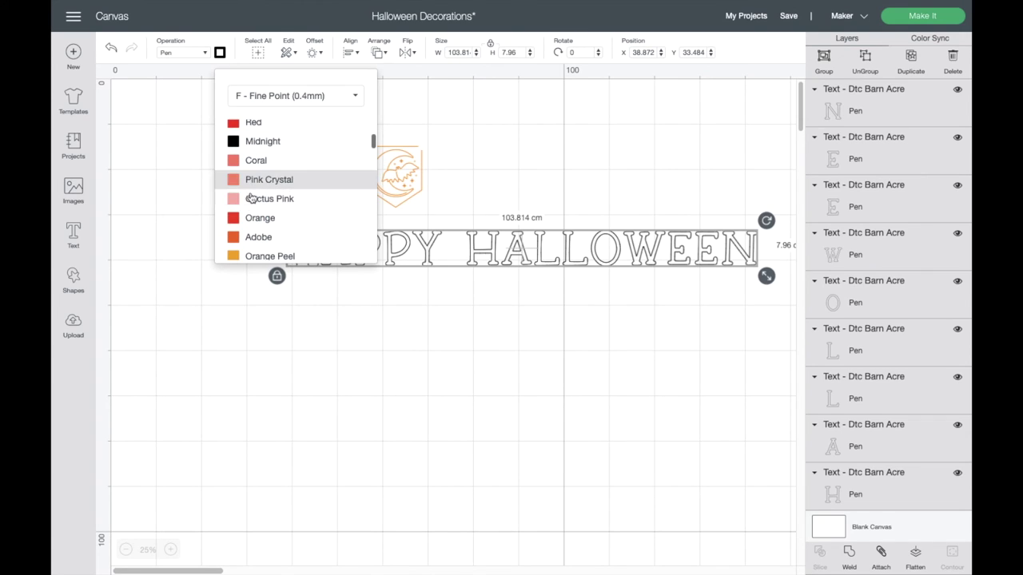
pyautogui.click(250, 237)
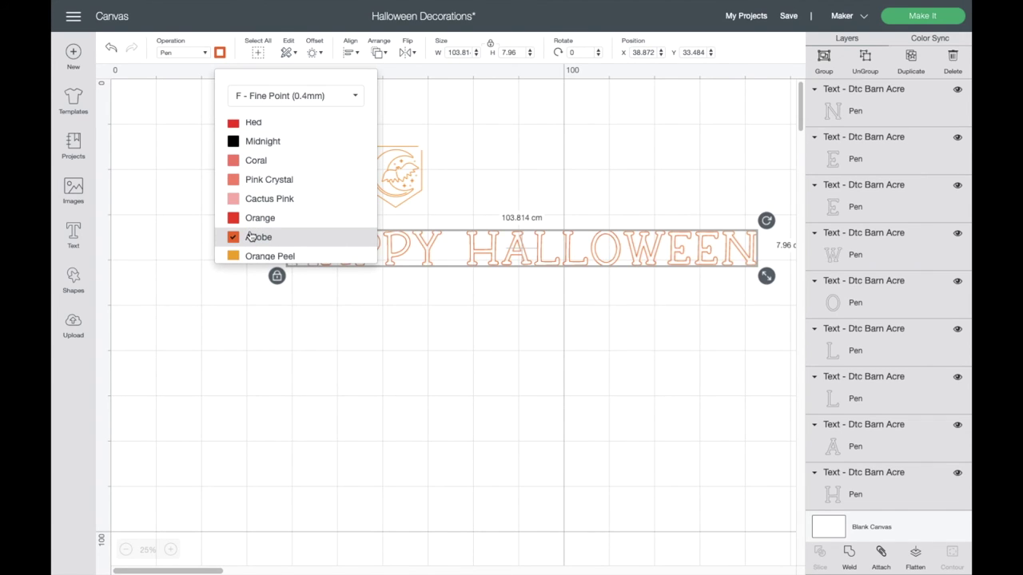
pyautogui.click(249, 359)
pyautogui.click(316, 256)
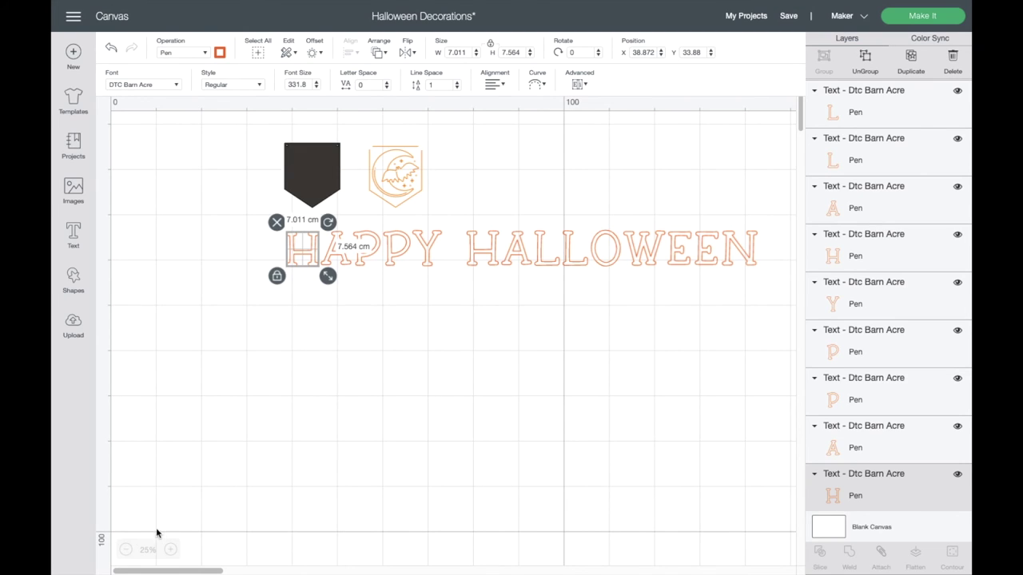
# Step: Move the black pennant under the orange H and align the H to its centre
pyautogui.moveTo(315, 188); pyautogui.dragTo(237, 240)
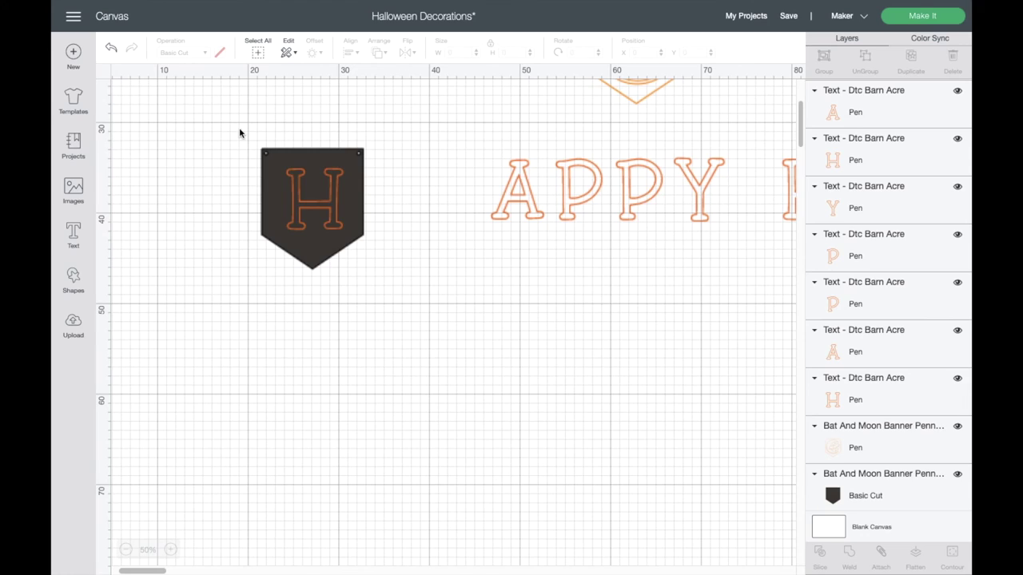
pyautogui.moveTo(238, 128); pyautogui.dragTo(379, 288)
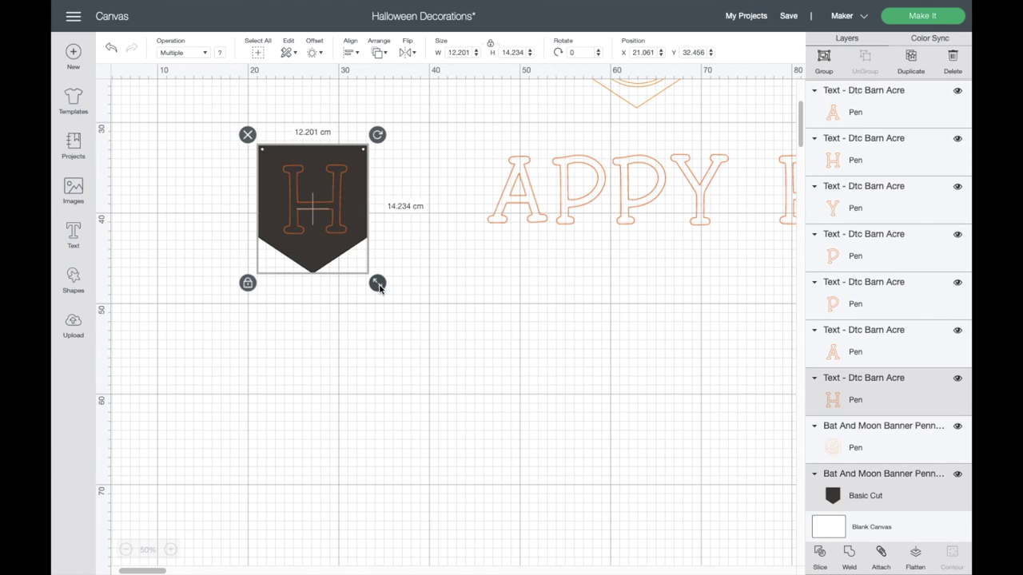
pyautogui.click(351, 53)
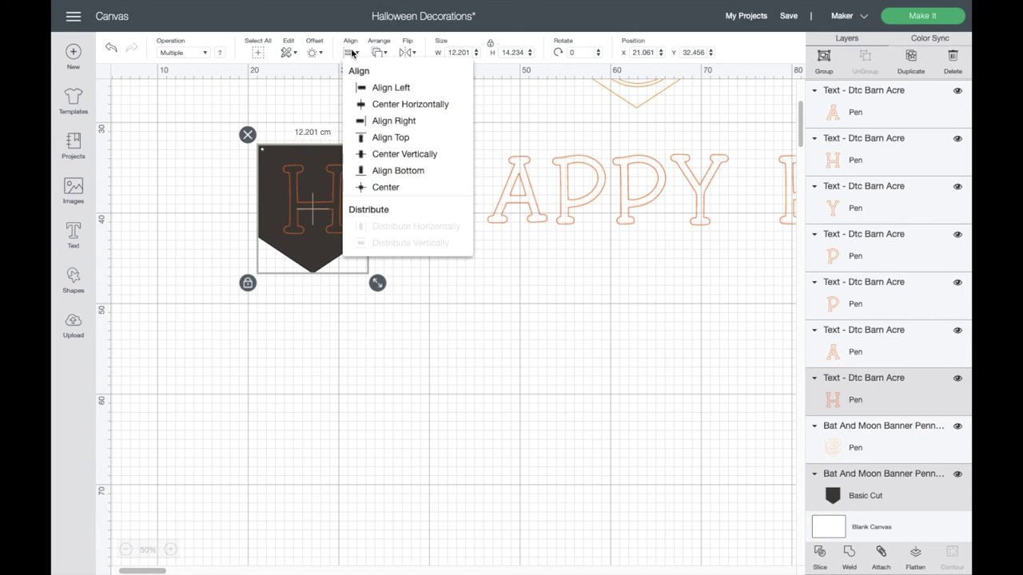
pyautogui.click(384, 186)
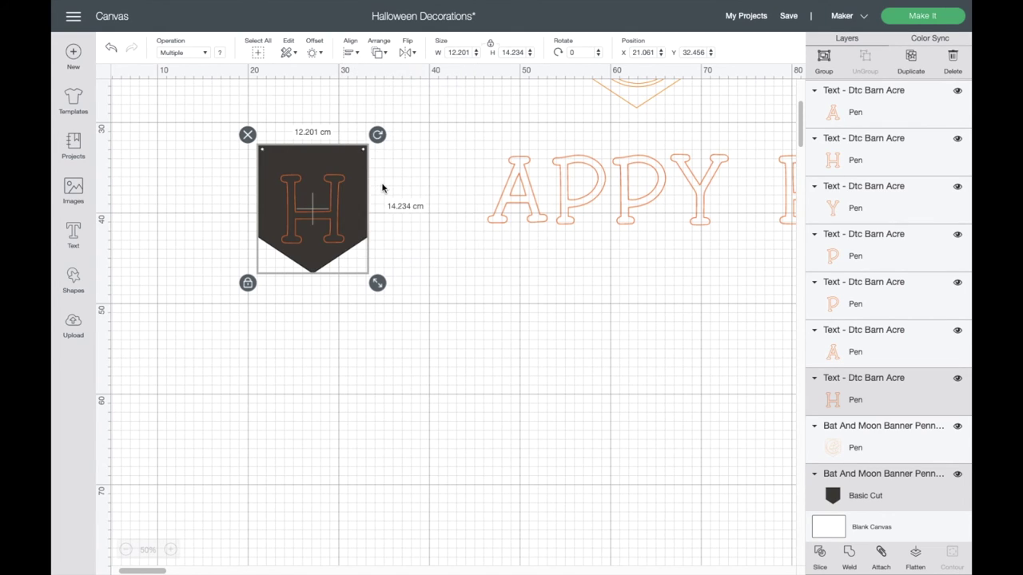
pyautogui.click(421, 267)
# Step: Duplicate the blank black pennant and move the copy beside the H pennant
pyautogui.click(294, 224)
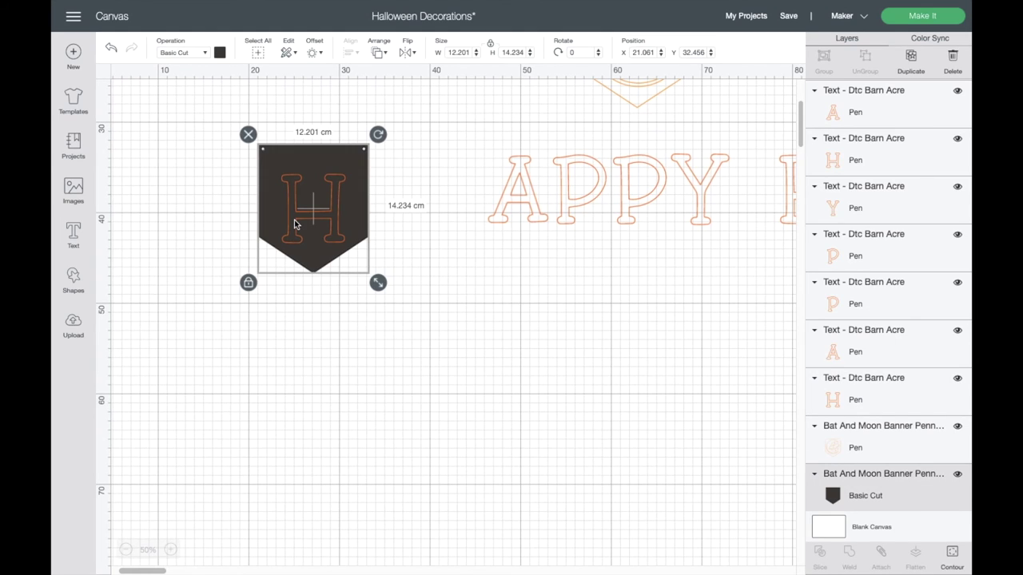
pyautogui.rightClick(280, 154)
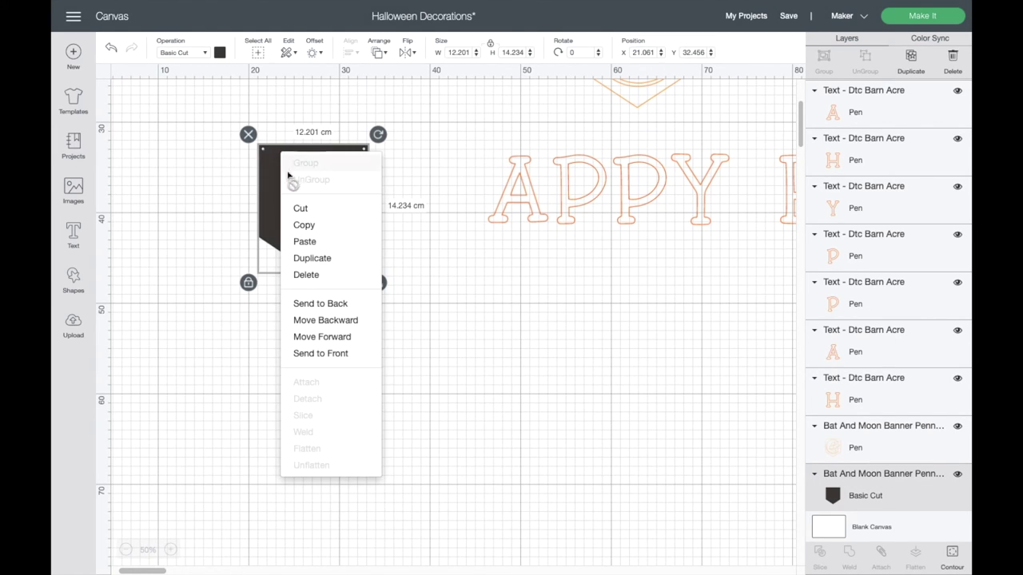
pyautogui.click(312, 248)
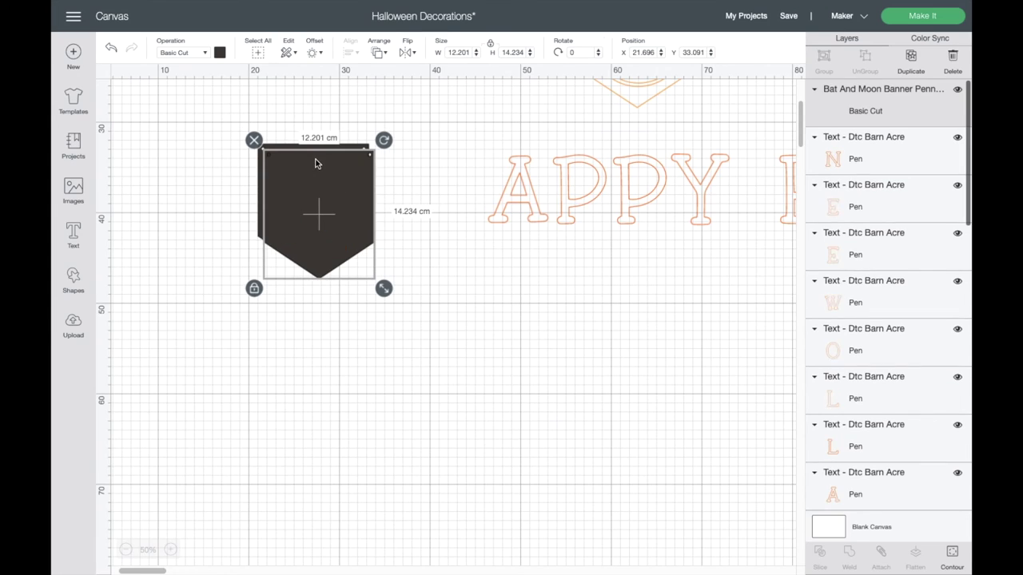
pyautogui.moveTo(335, 195); pyautogui.dragTo(528, 255)
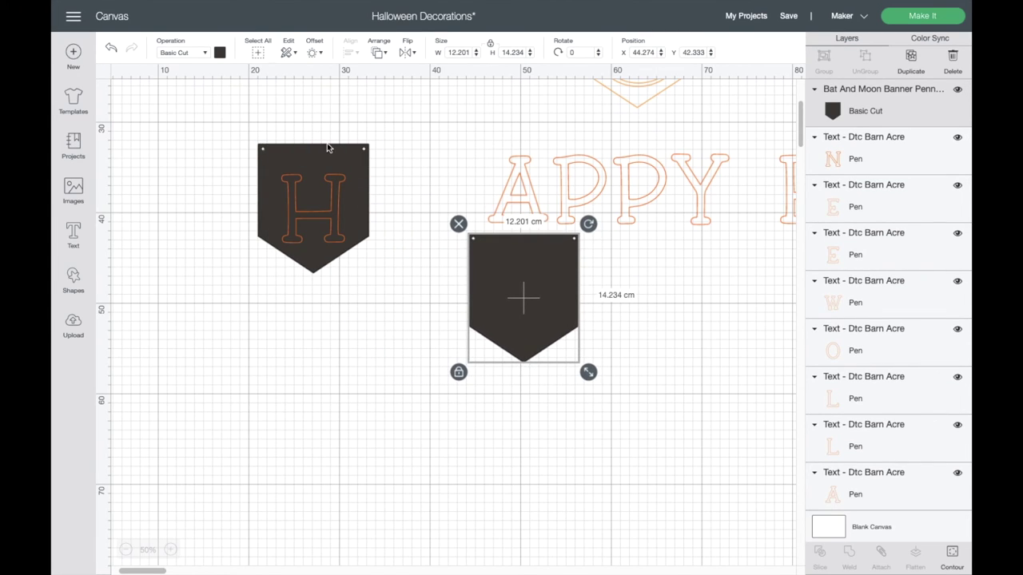
pyautogui.moveTo(244, 115); pyautogui.dragTo(378, 291)
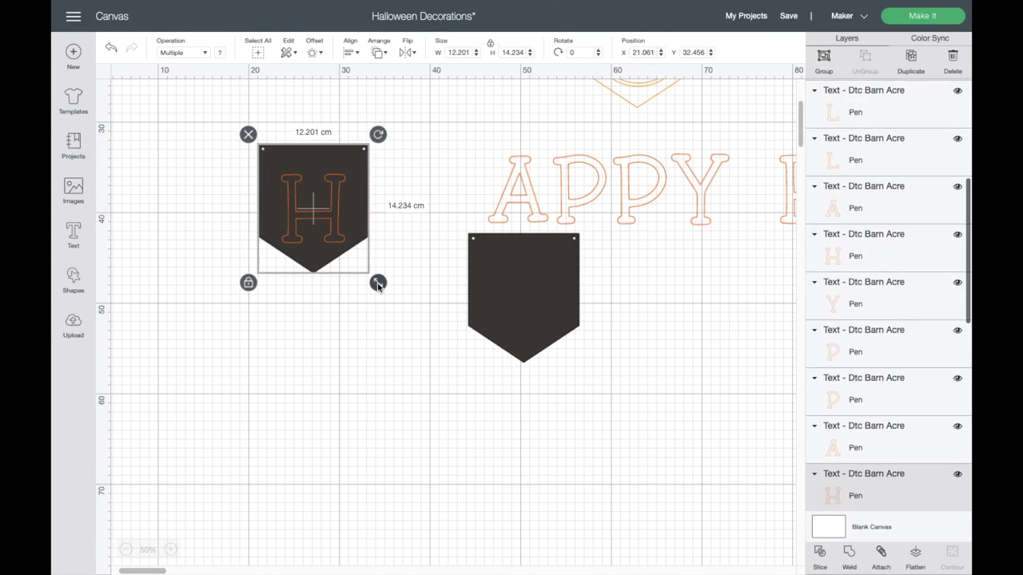
# Step: Attach the H to its pennant and paste a spare blank pennant off to the side
pyautogui.click(882, 553)
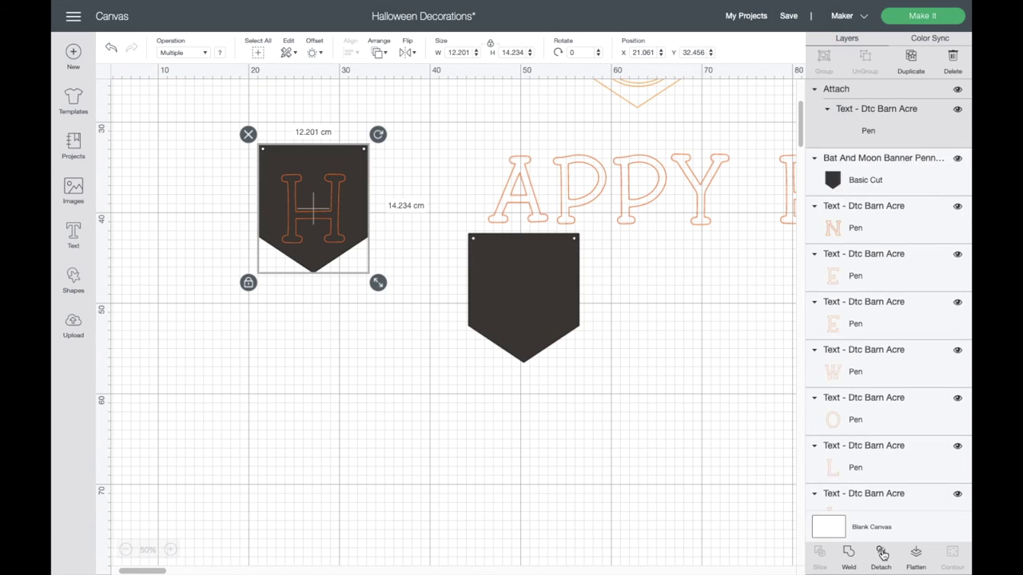
pyautogui.moveTo(349, 224); pyautogui.dragTo(222, 173)
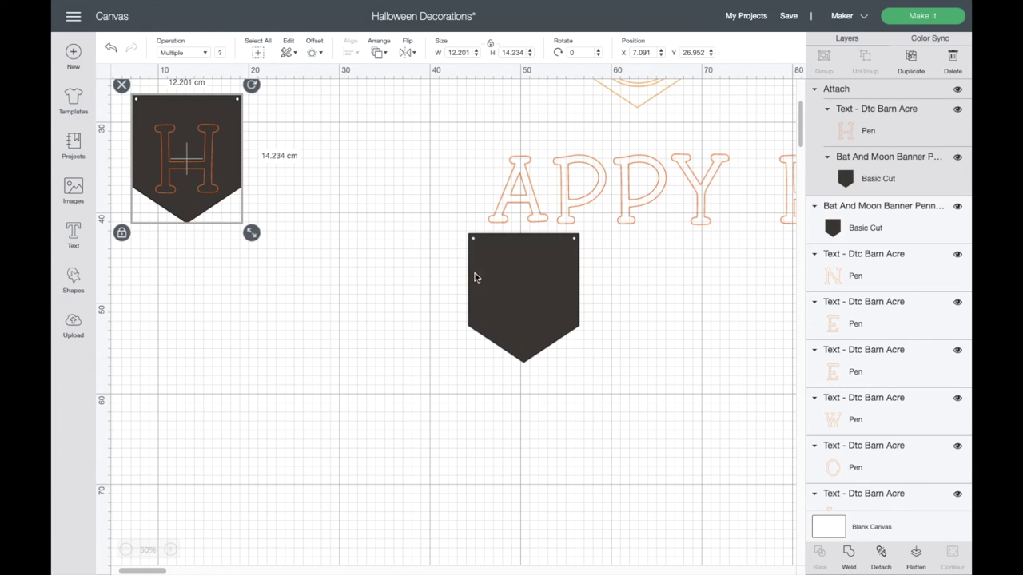
pyautogui.moveTo(545, 303); pyautogui.dragTo(365, 214)
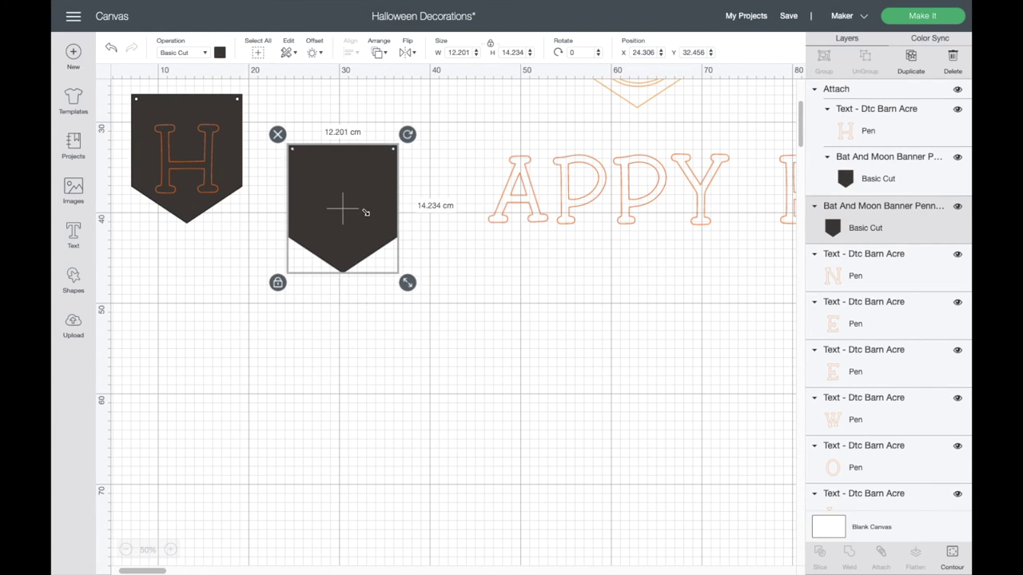
pyautogui.rightClick(363, 213)
pyautogui.click(380, 292)
pyautogui.rightClick(353, 213)
pyautogui.click(374, 302)
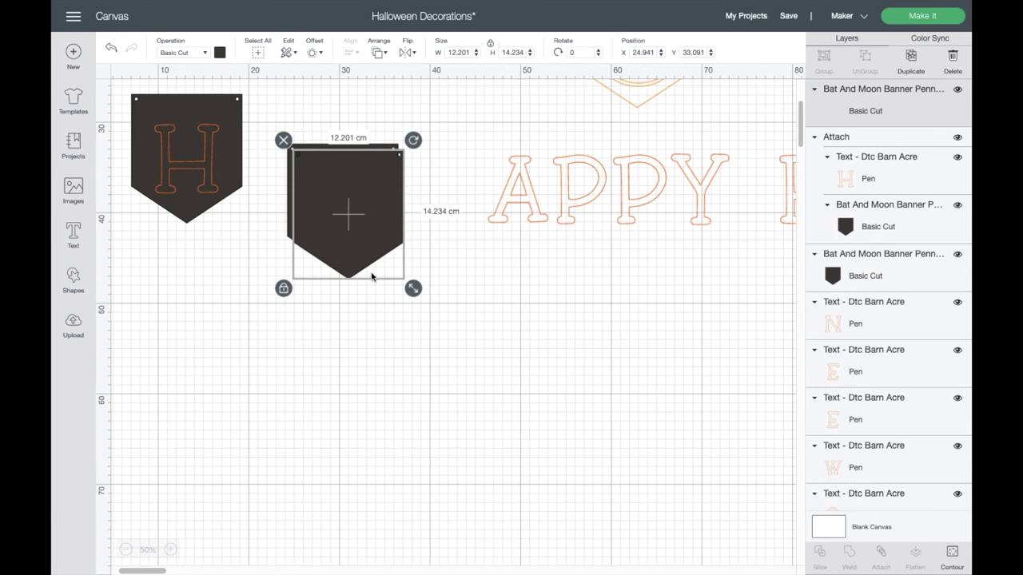
pyautogui.moveTo(371, 277); pyautogui.dragTo(646, 379)
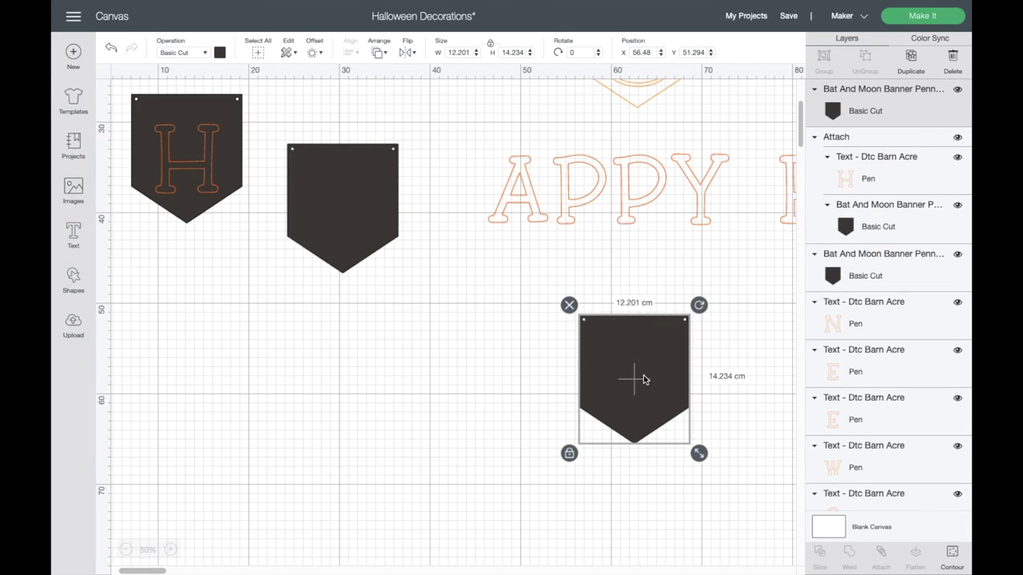
# Step: Centre the A of APPY on a blank pennant sent to back, attach them, and line up beside H
pyautogui.click(533, 205)
pyautogui.moveTo(533, 205); pyautogui.dragTo(348, 206)
pyautogui.rightClick(299, 207)
pyautogui.click(331, 357)
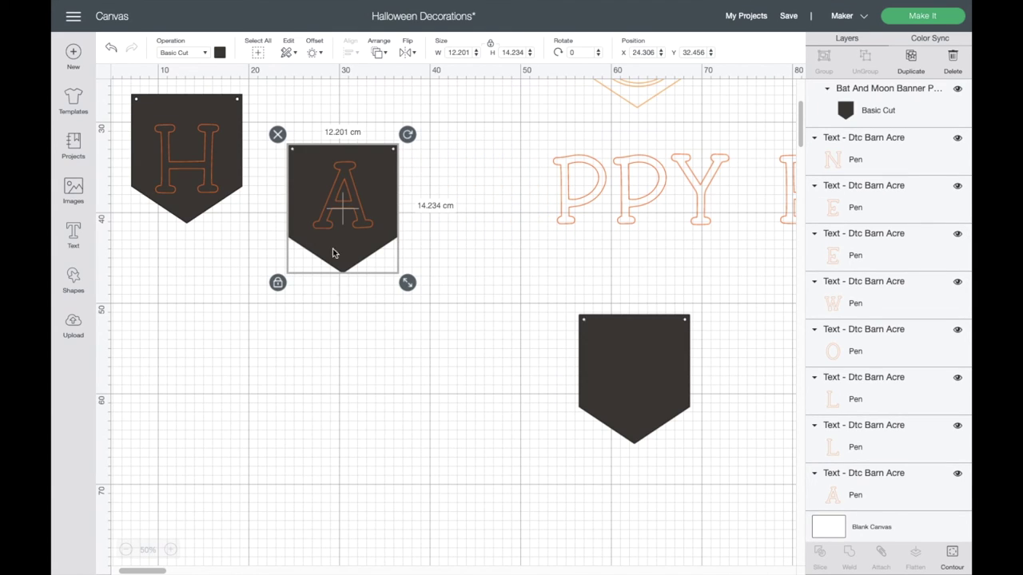
pyautogui.click(316, 132)
pyautogui.moveTo(267, 122); pyautogui.dragTo(413, 282)
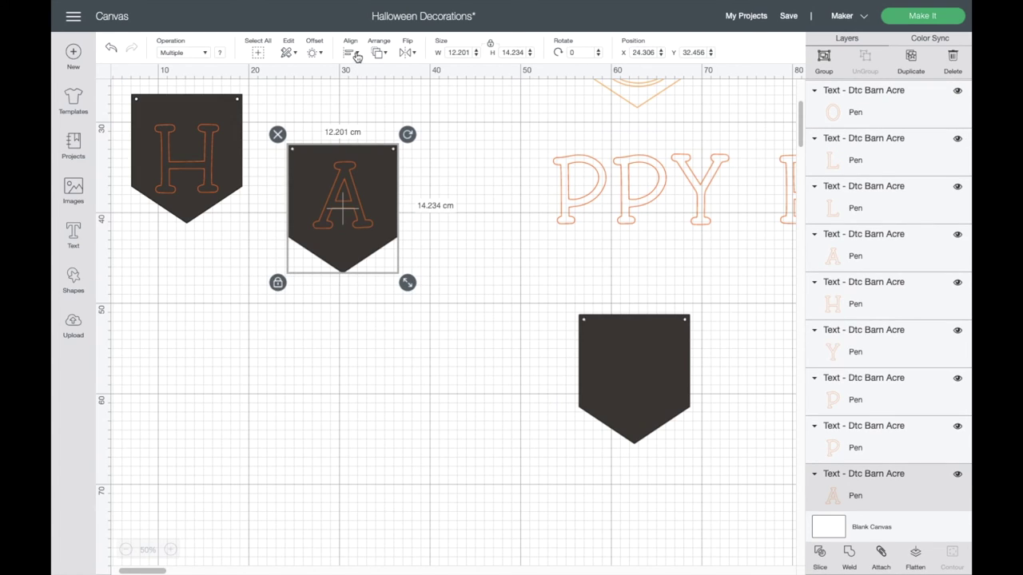
pyautogui.click(357, 53)
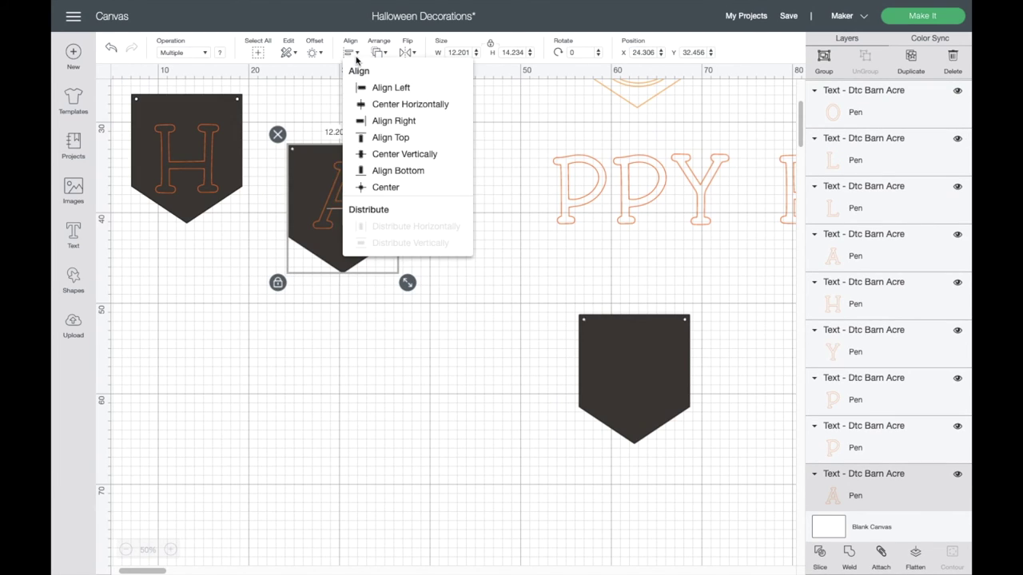
pyautogui.click(376, 185)
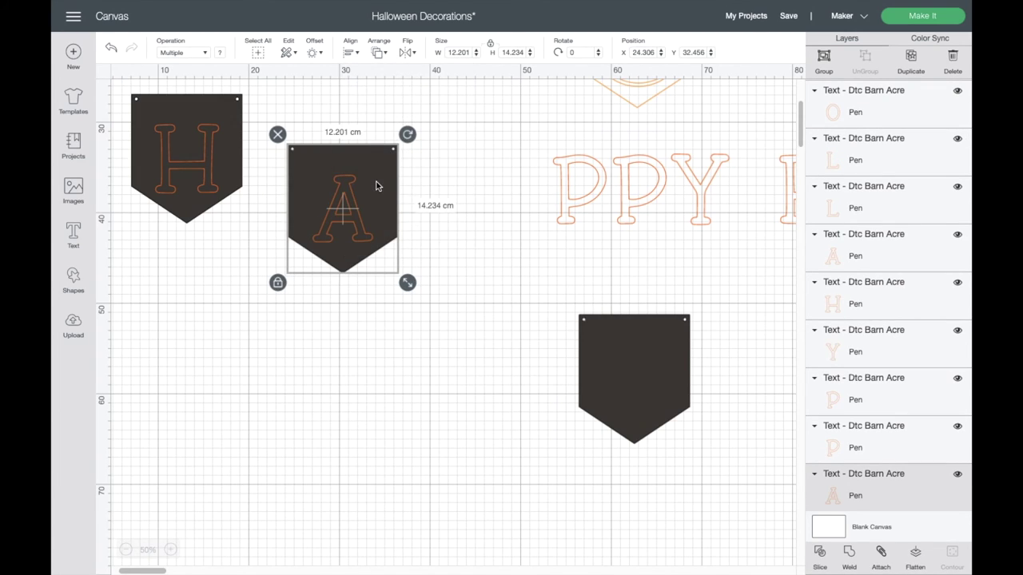
pyautogui.click(881, 553)
pyautogui.moveTo(359, 184); pyautogui.dragTo(384, 179)
pyautogui.moveTo(231, 138); pyautogui.dragTo(291, 182)
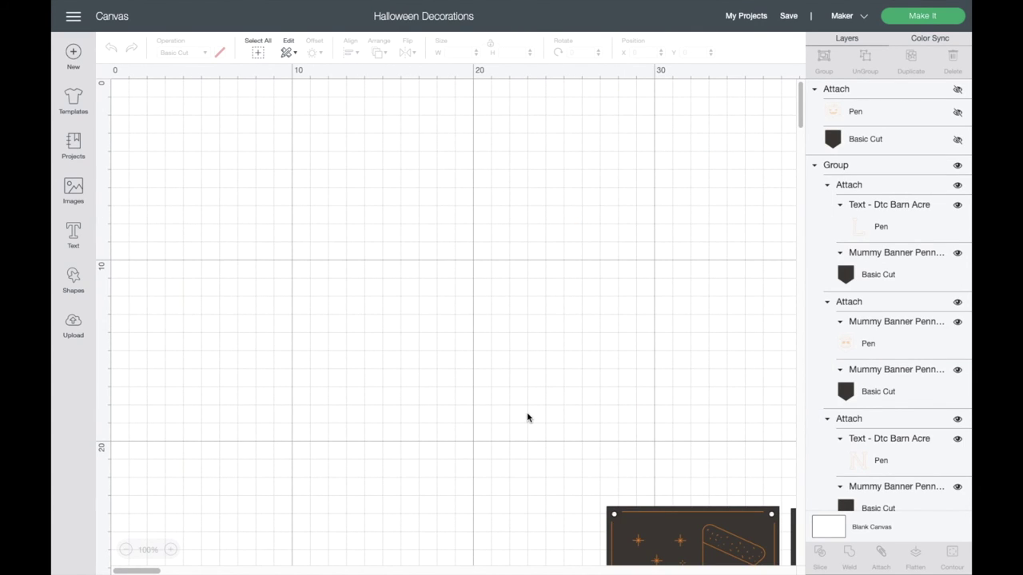
# Step: Zoom out to show the whole pennant banner and send it to the Prepare screen with Make It
pyautogui.scroll(-10, 527, 416)
pyautogui.hscroll(3, 527, 416)
pyautogui.scroll(3, 526, 416)
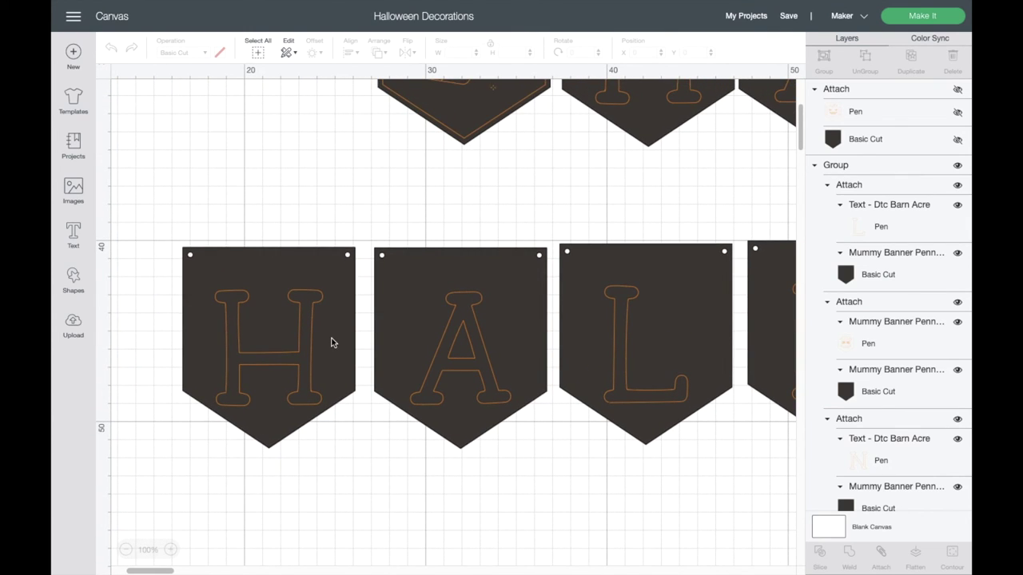
pyautogui.click(125, 550)
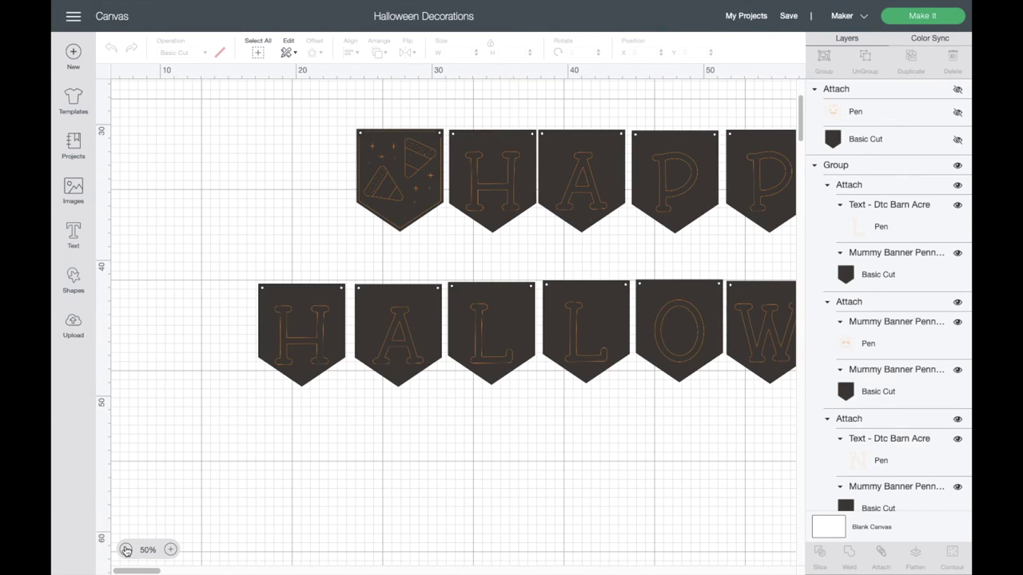
pyautogui.click(125, 549)
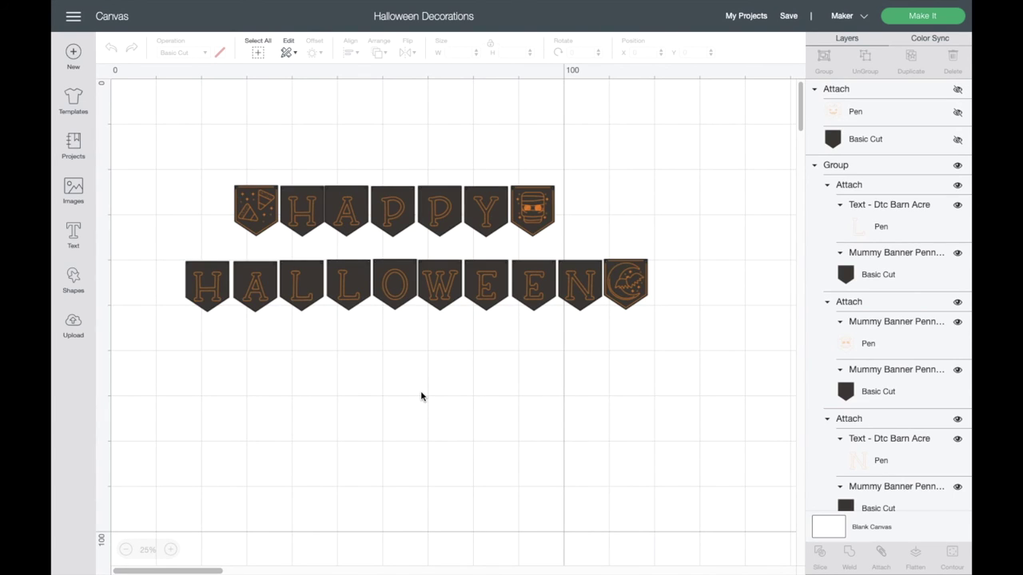
pyautogui.click(941, 24)
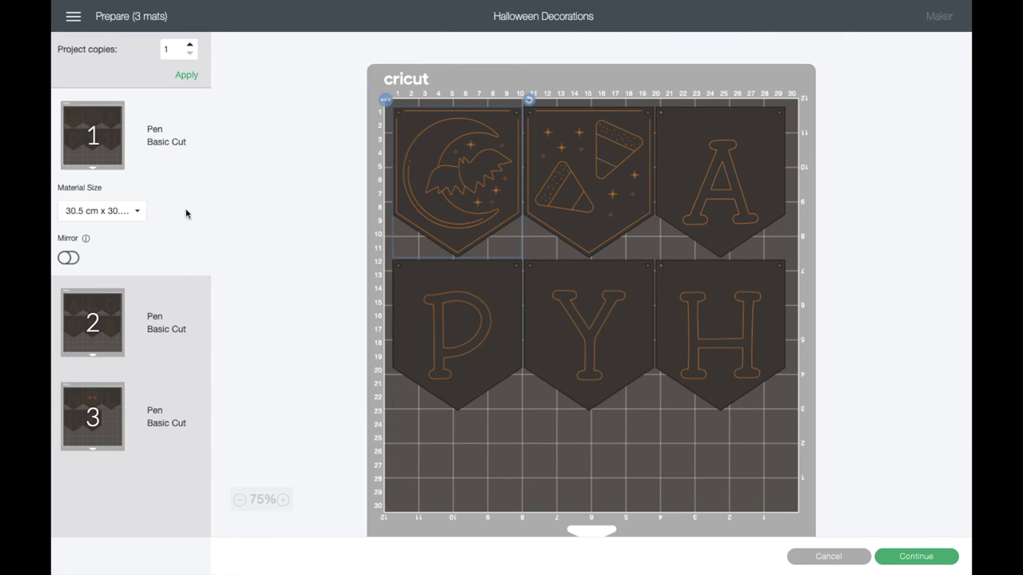
# Step: Change the mat material size to 21 cm x 29.7 cm (A4), spreading the pennants over five mats
pyautogui.click(138, 215)
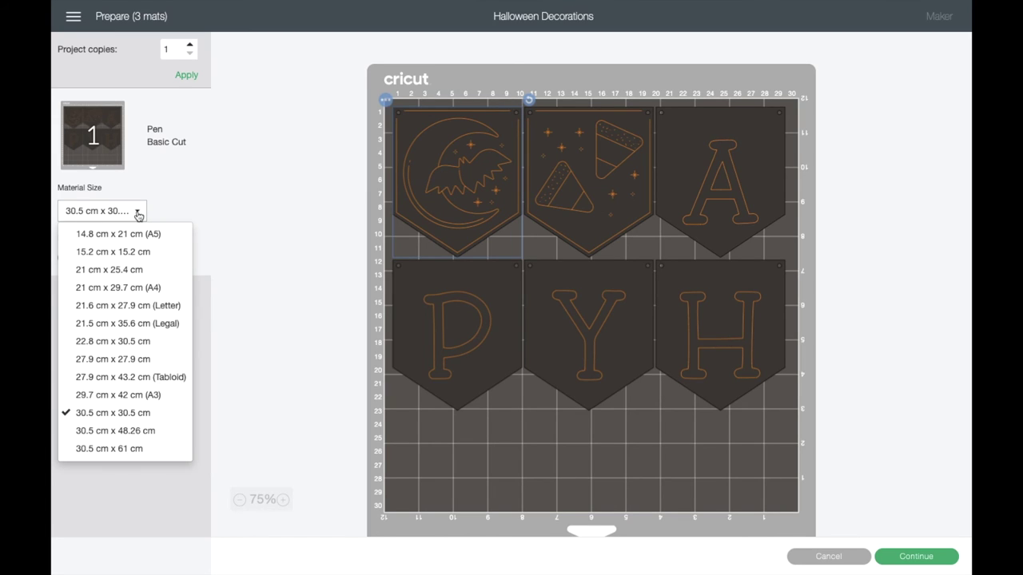
pyautogui.click(135, 288)
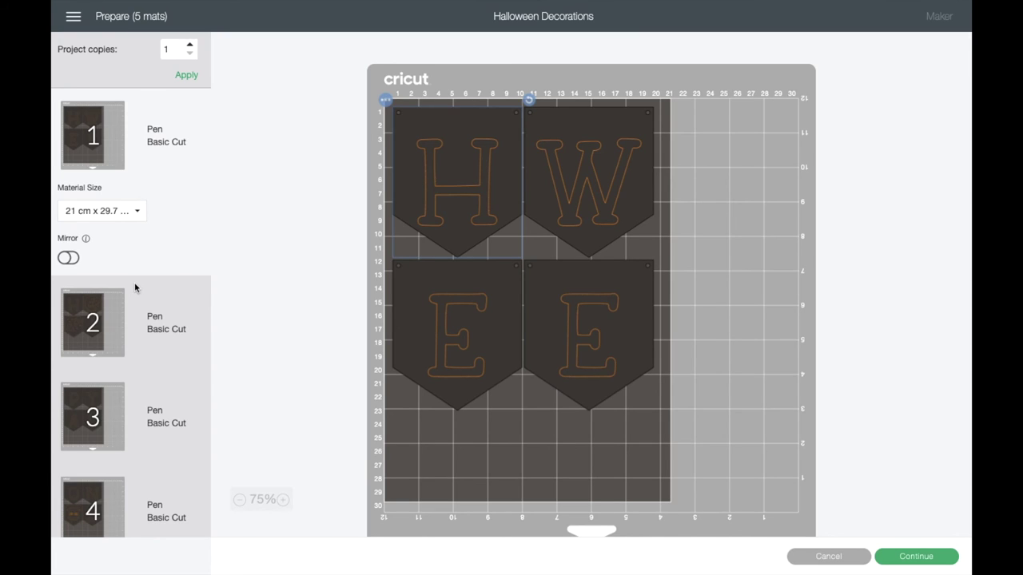
pyautogui.scroll(-2, 110, 330)
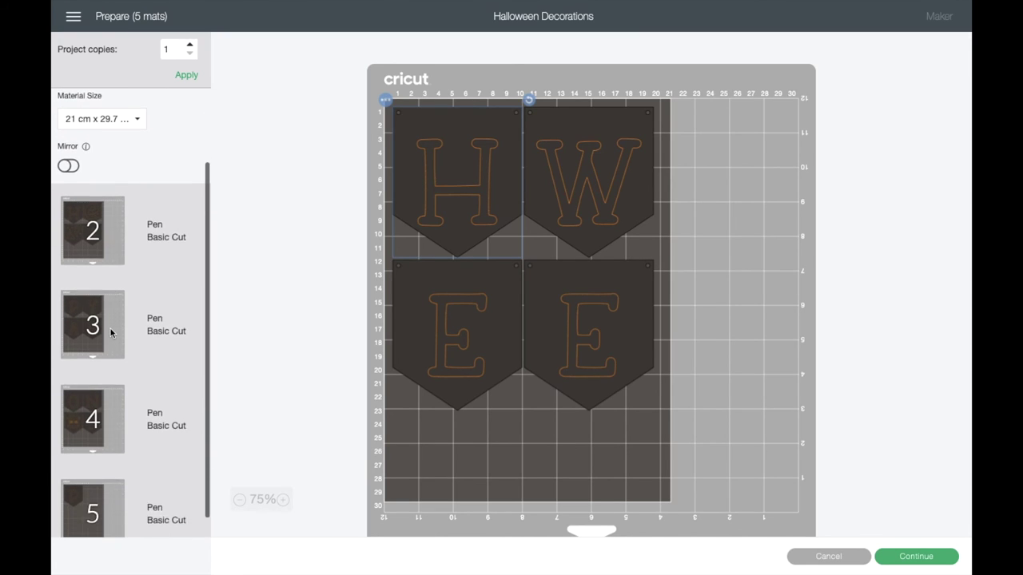
pyautogui.scroll(-1, 111, 333)
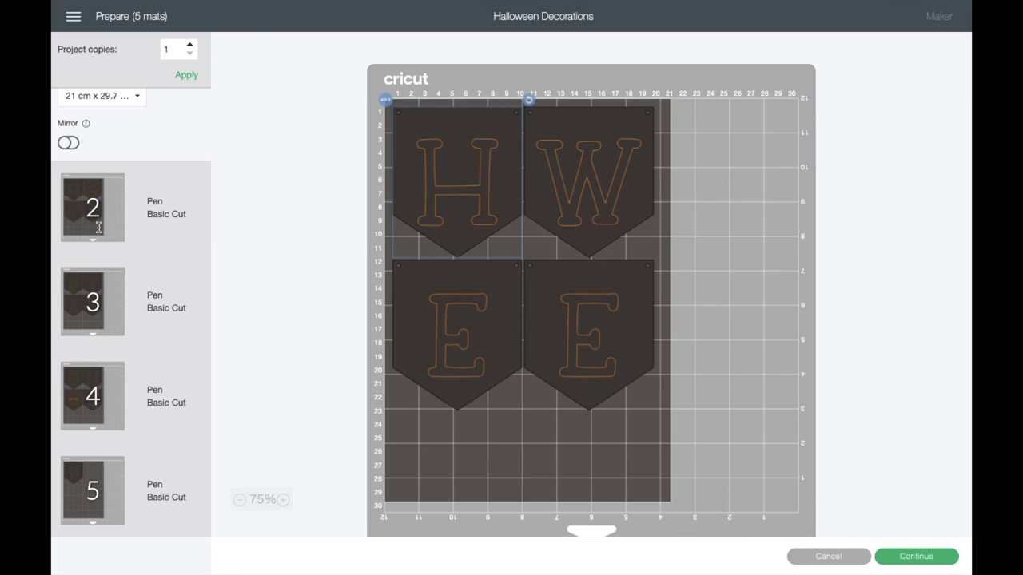
pyautogui.click(516, 385)
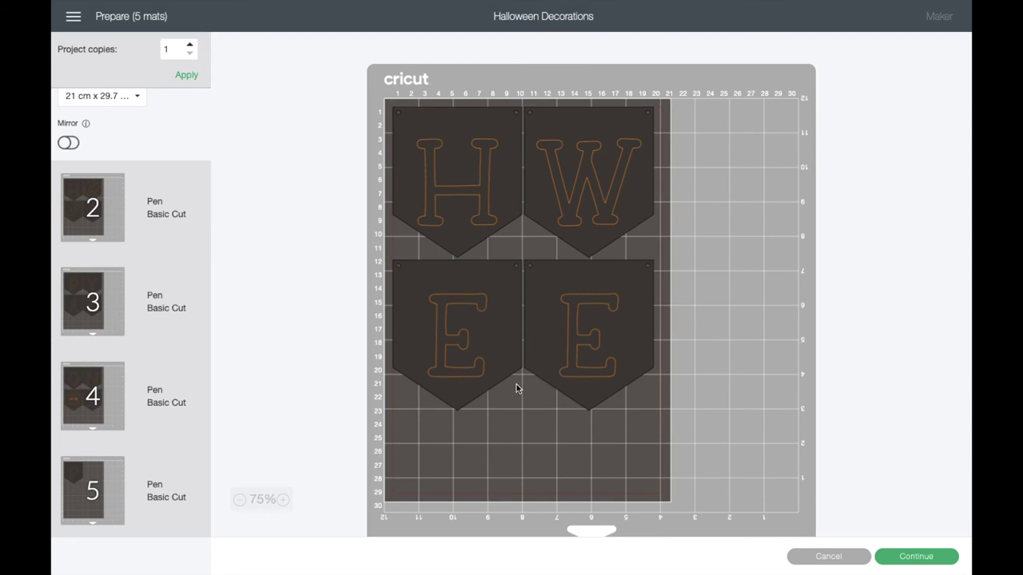
pyautogui.click(904, 561)
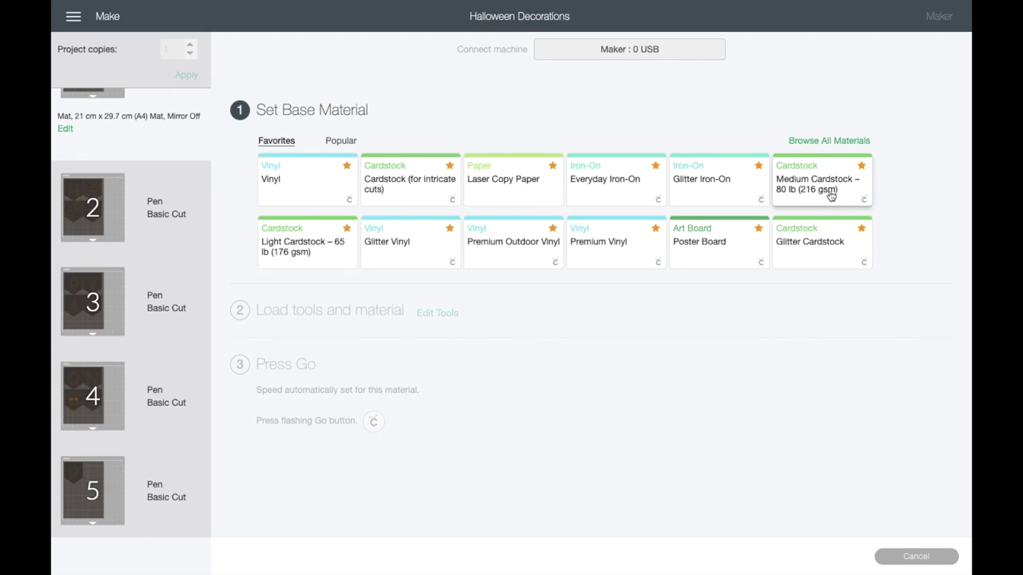
# Step: Search all materials for 'card' and set the base material to Cardstock (for intricate cuts)
pyautogui.click(833, 142)
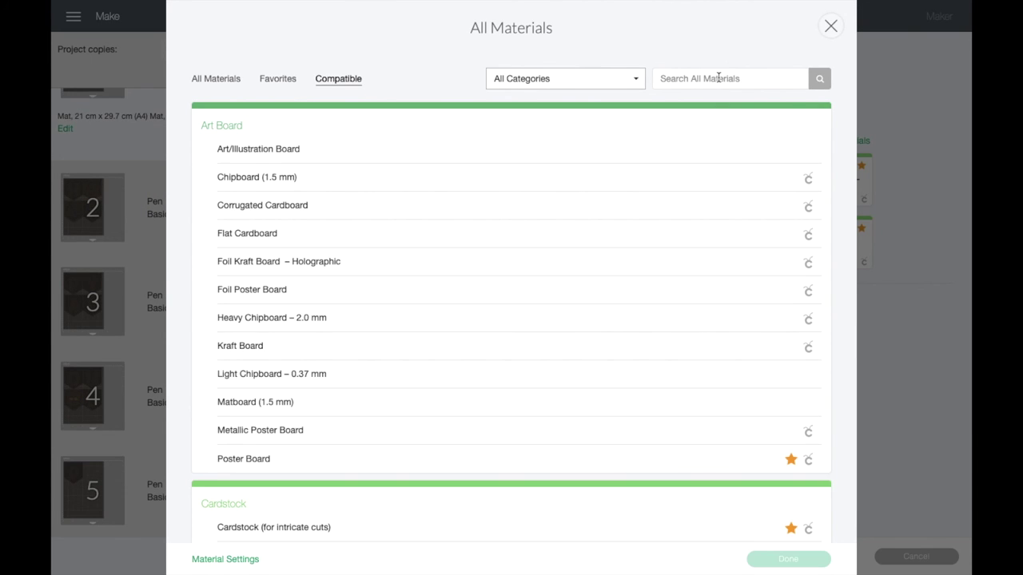
pyautogui.click(719, 77)
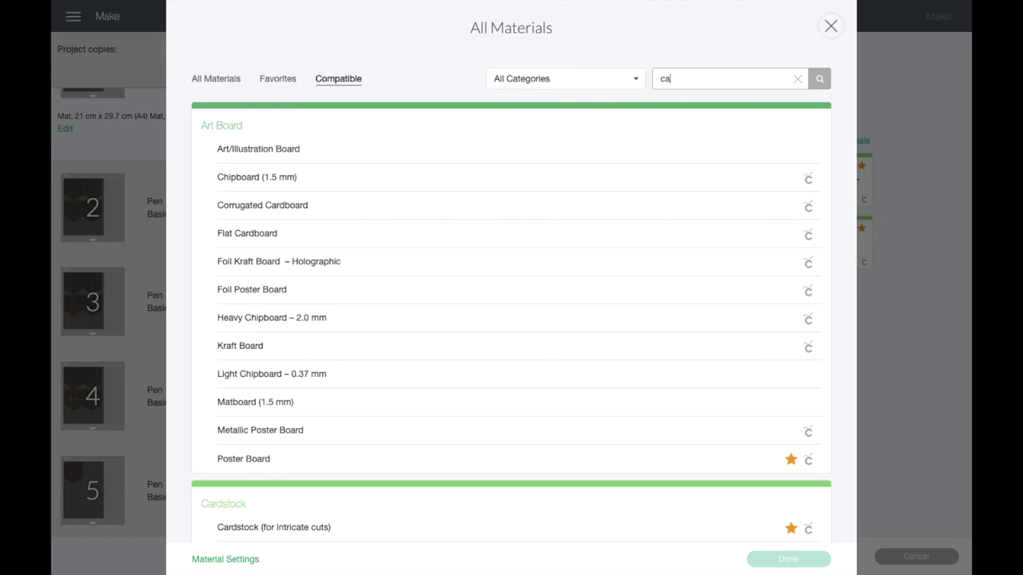
pyautogui.press('Return')
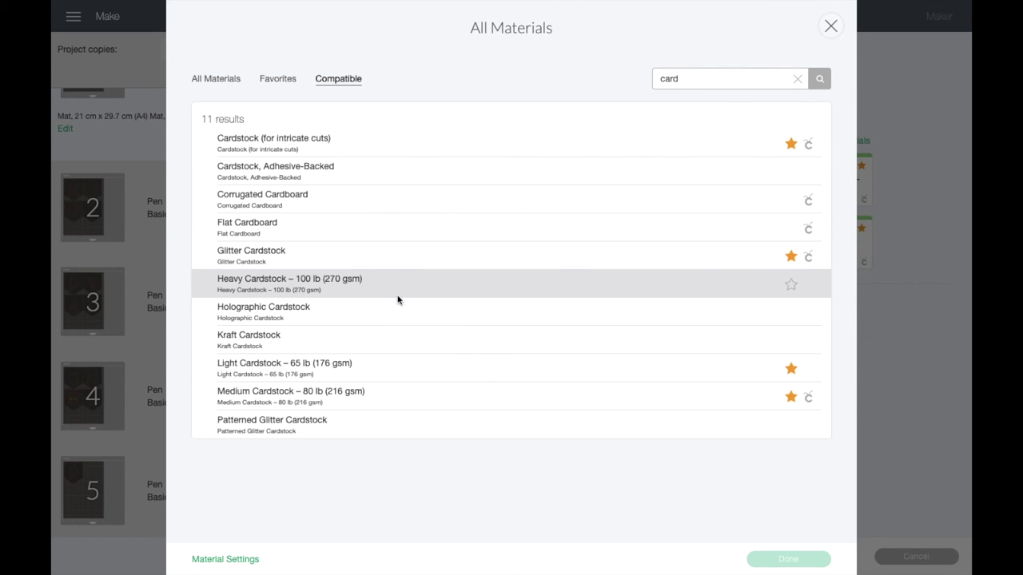
pyautogui.click(290, 142)
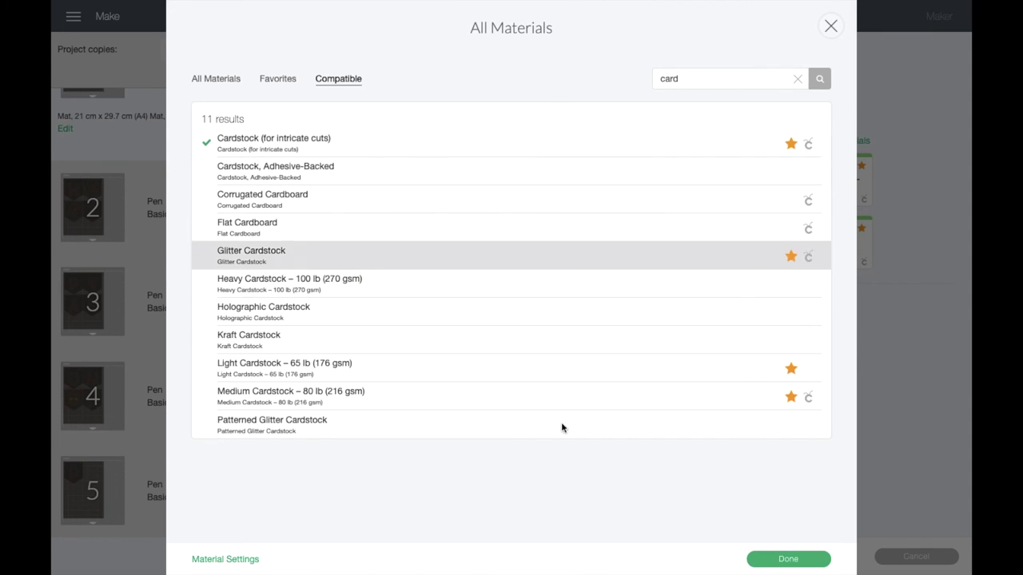
pyautogui.click(785, 560)
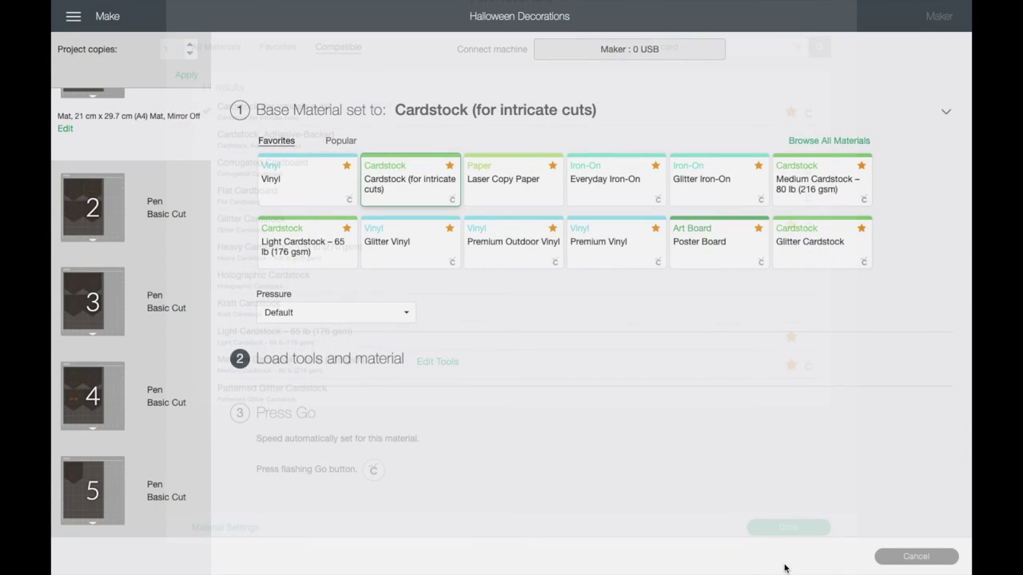